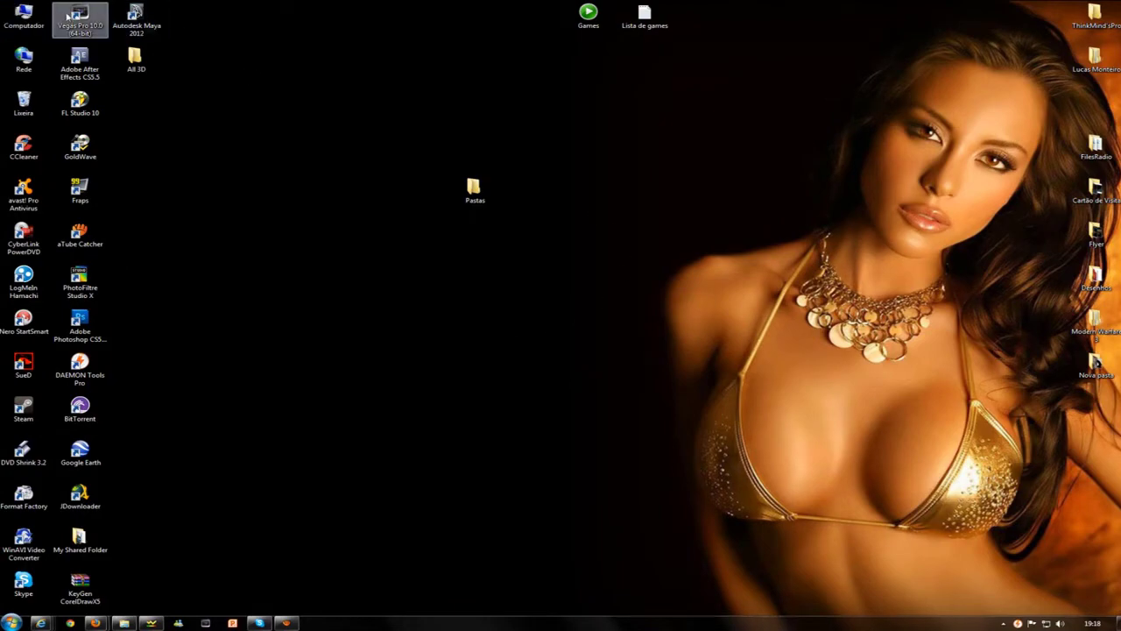
- Launch Vegas Pro 10.0 and open the Wildlife video from the desktop's Pastas > Pasta 01 folder onto the timeline
{"action": "double_click", "coordinate": [71, 20]}
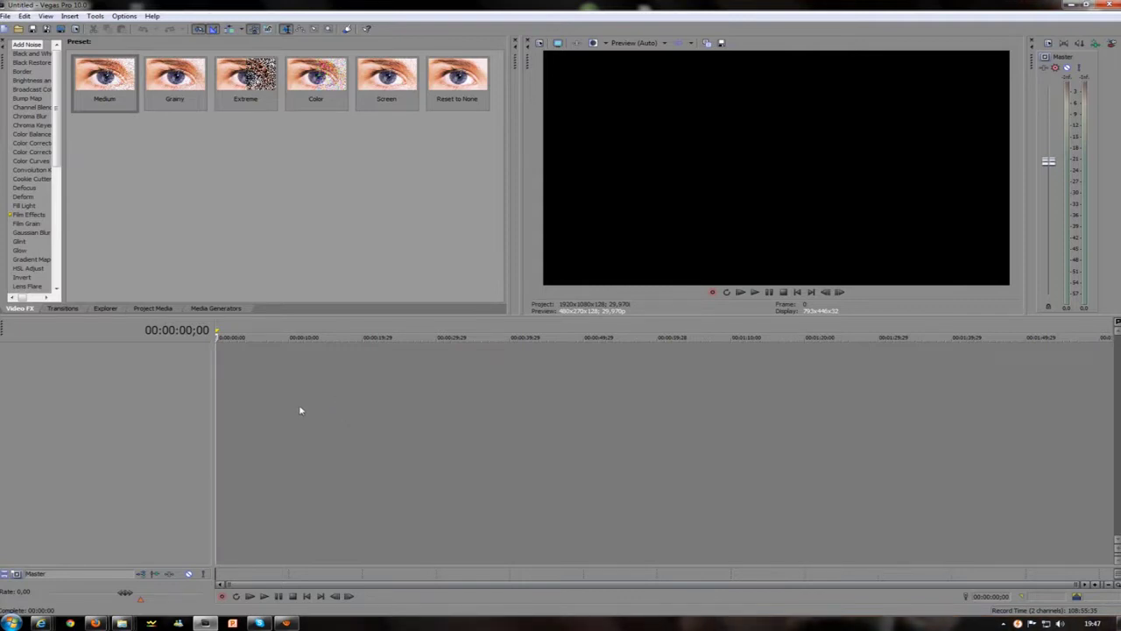
{"action": "left_click", "coordinate": [18, 29]}
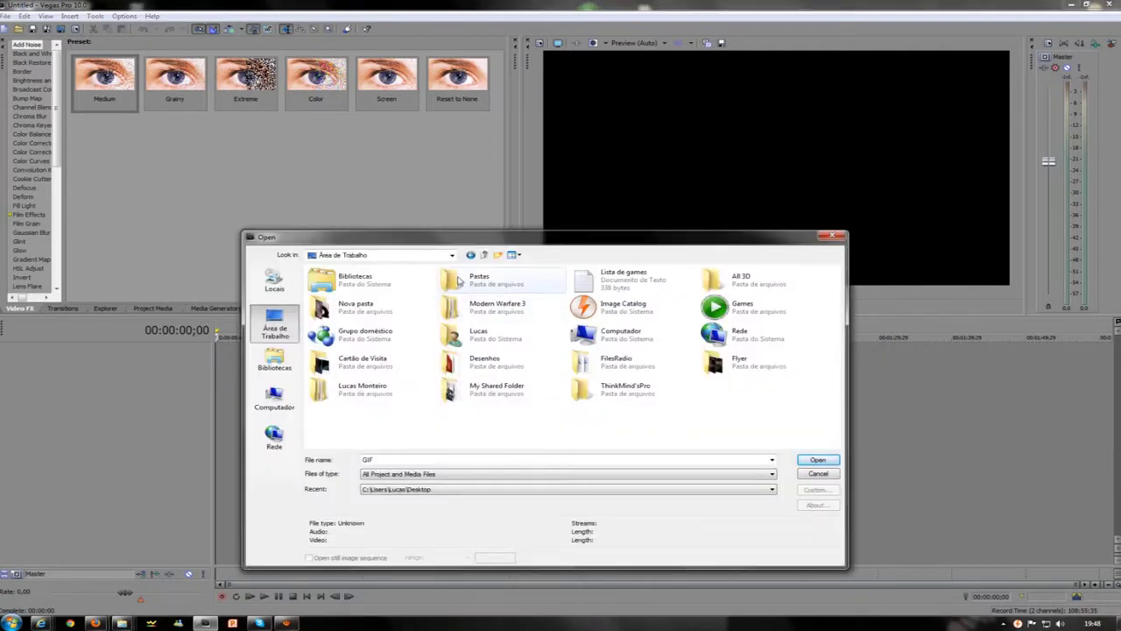
{"action": "double_click", "coordinate": [458, 280]}
{"action": "double_click", "coordinate": [323, 282]}
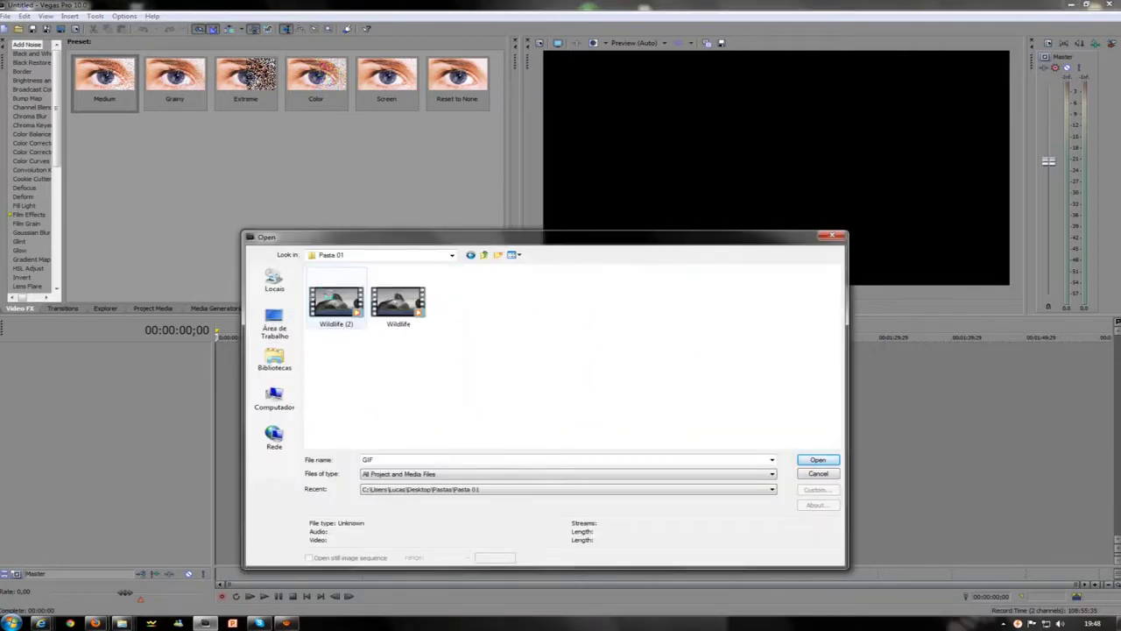
{"action": "double_click", "coordinate": [401, 304]}
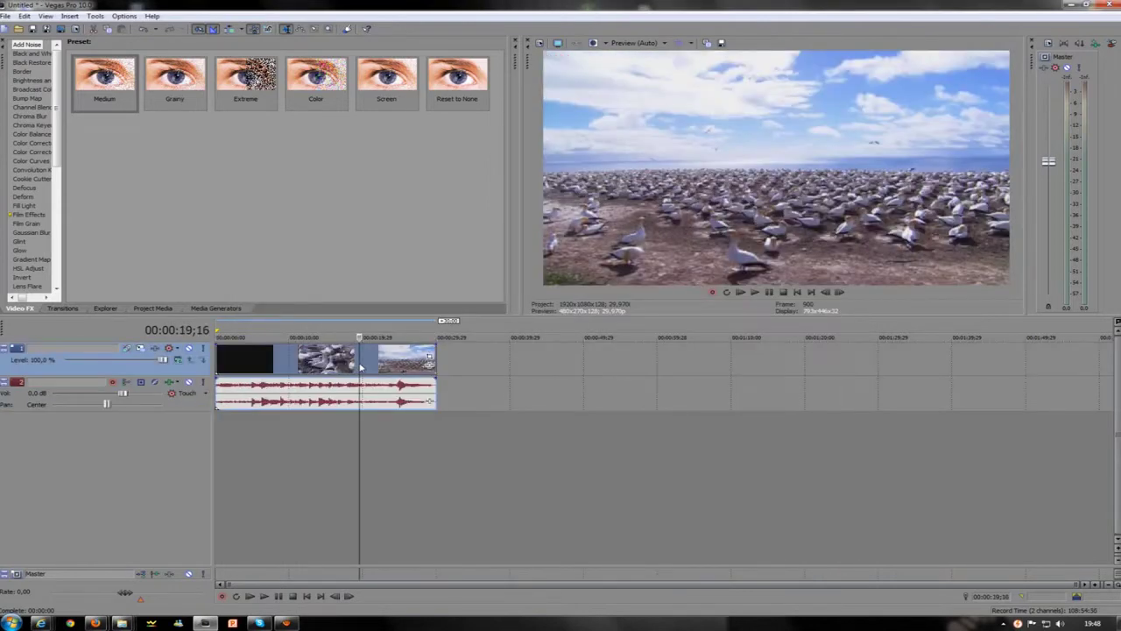
- Preview several moments of the Wildlife clip by moving the playhead along it
{"action": "left_click", "coordinate": [293, 361]}
{"action": "left_click", "coordinate": [336, 358]}
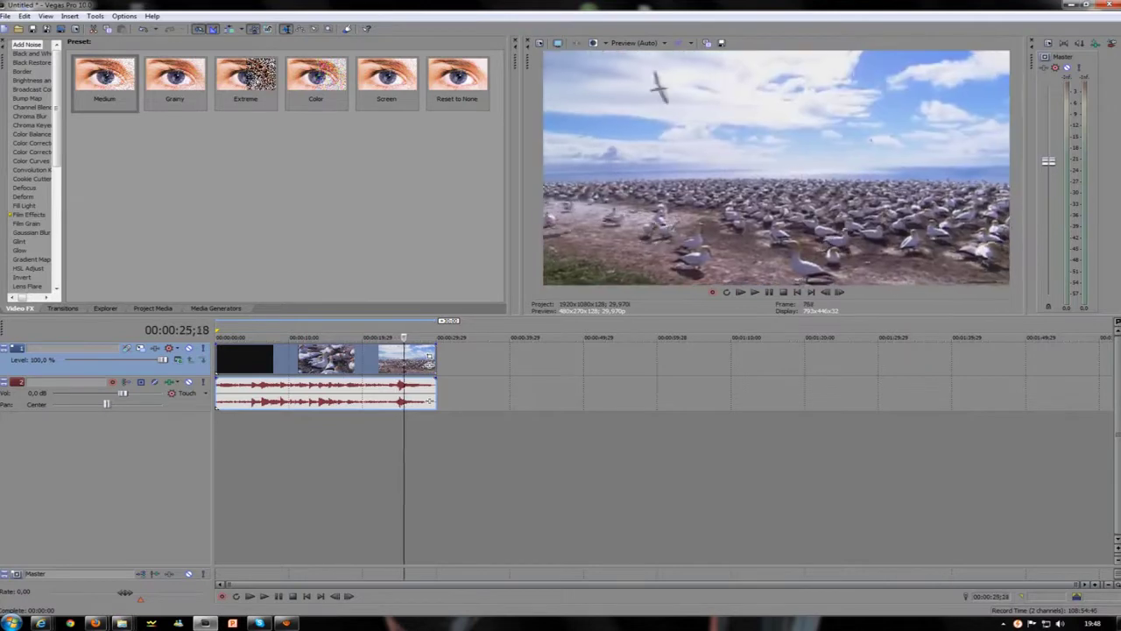
{"action": "left_click_drag", "start_coordinate": [409, 361], "coordinate": [353, 361]}
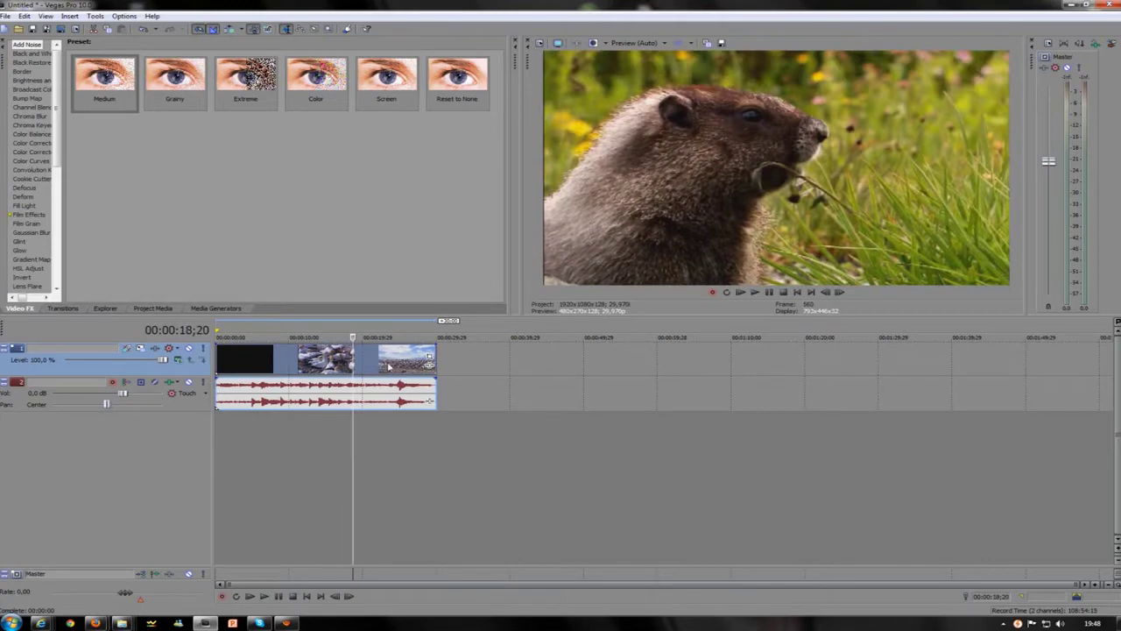
{"action": "left_click", "coordinate": [395, 364]}
{"action": "mouse_move", "coordinate": [398, 363]}
{"action": "left_mouse_down"}
{"action": "mouse_move", "coordinate": [446, 364]}
{"action": "mouse_move", "coordinate": [413, 364]}
{"action": "left_mouse_up"}
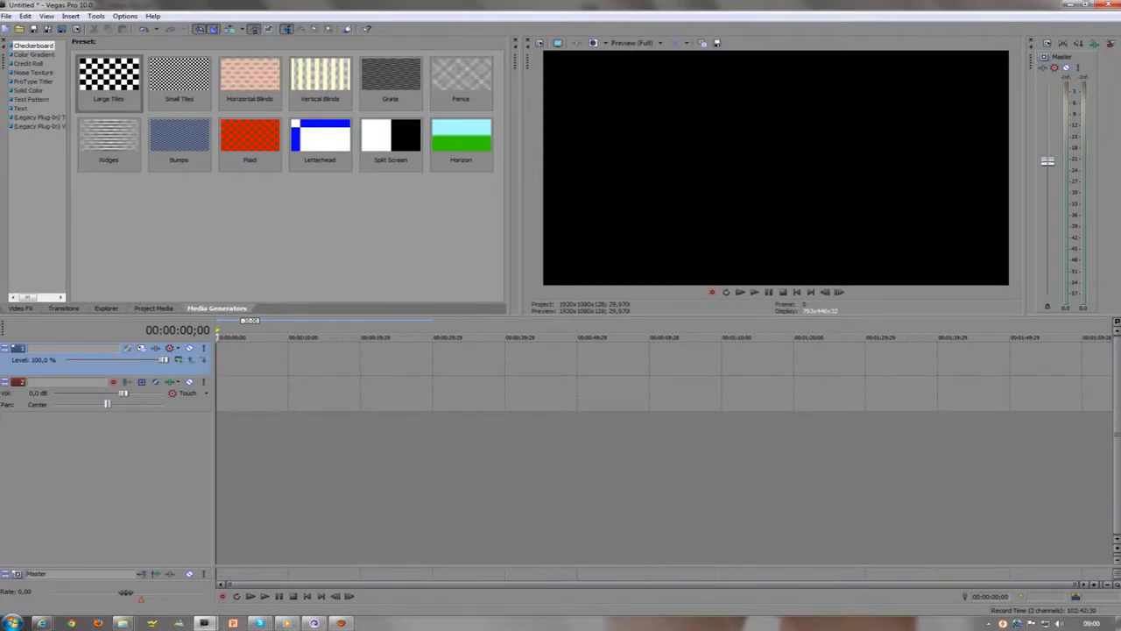
- Bring up the Pasta 01 and Pasta 02 folder windows over the video editor
{"action": "mouse_move", "coordinate": [123, 623]}
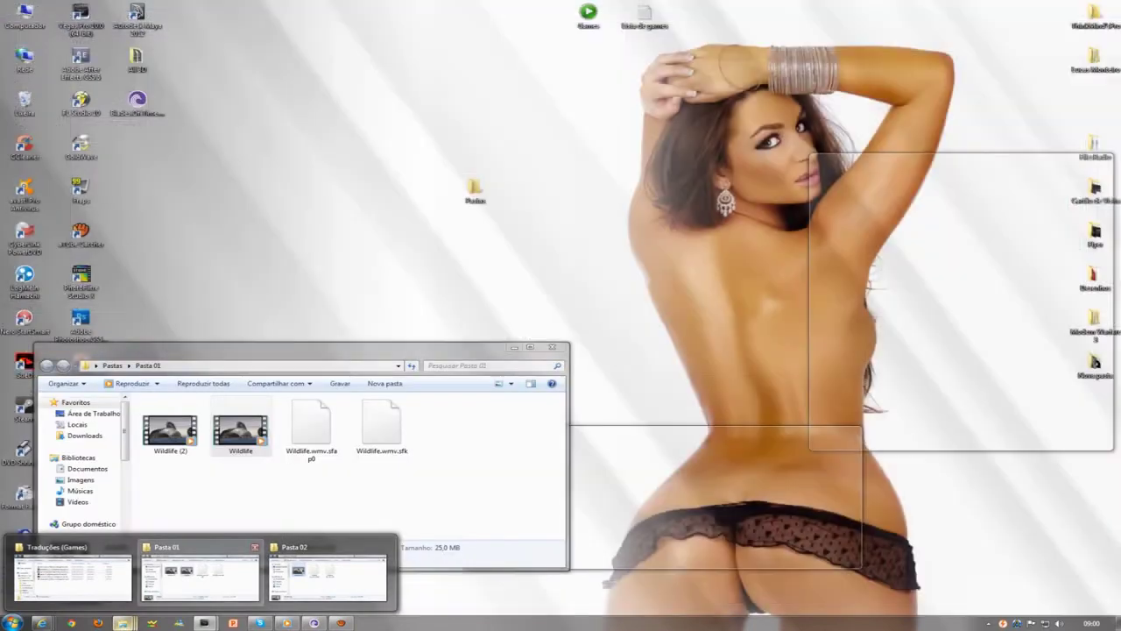
{"action": "left_click", "coordinate": [200, 573]}
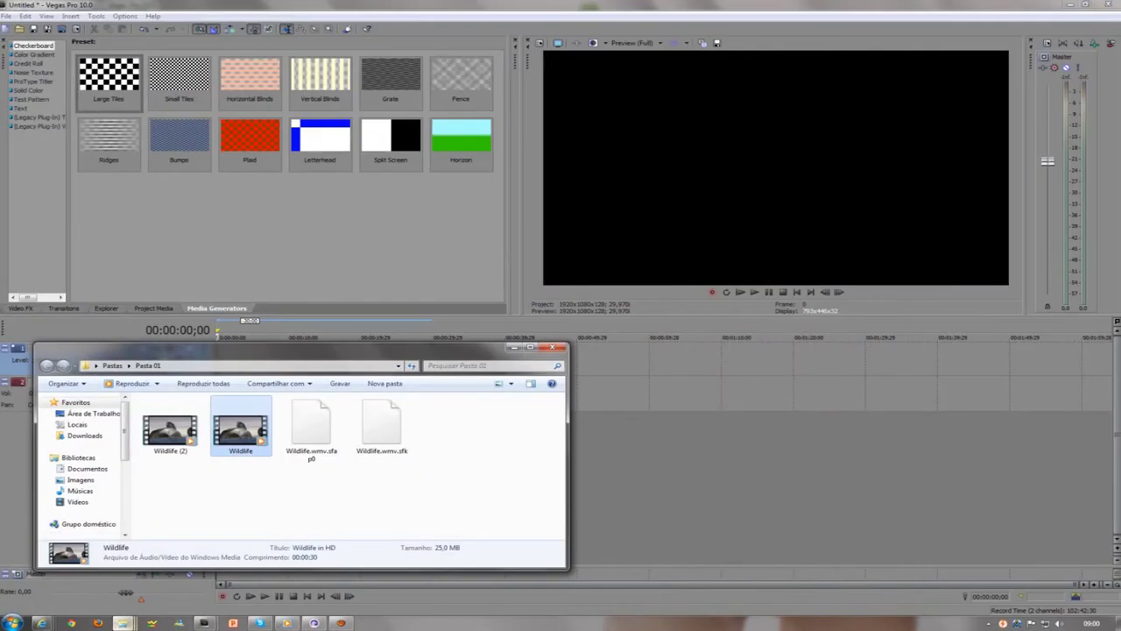
{"action": "left_click", "coordinate": [123, 623]}
{"action": "left_click", "coordinate": [328, 574]}
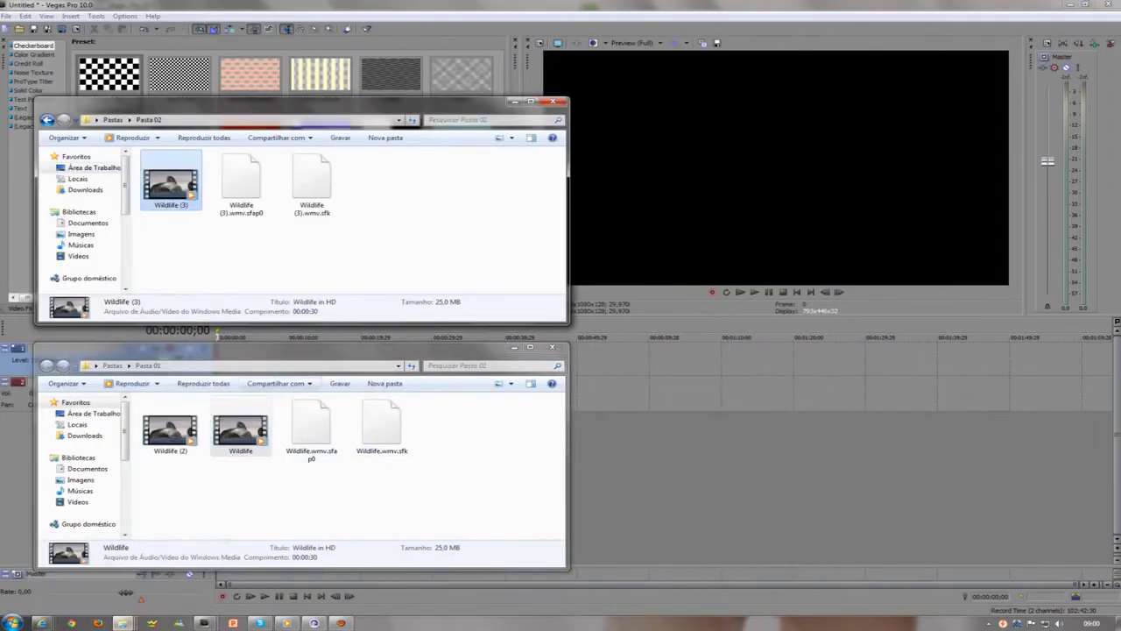
- Place two Wildlife clips from the folder windows on the empty video track, starting at about 56 and 88 seconds
{"action": "left_click", "coordinate": [241, 427]}
{"action": "left_click_drag", "start_coordinate": [171, 180], "coordinate": [621, 360]}
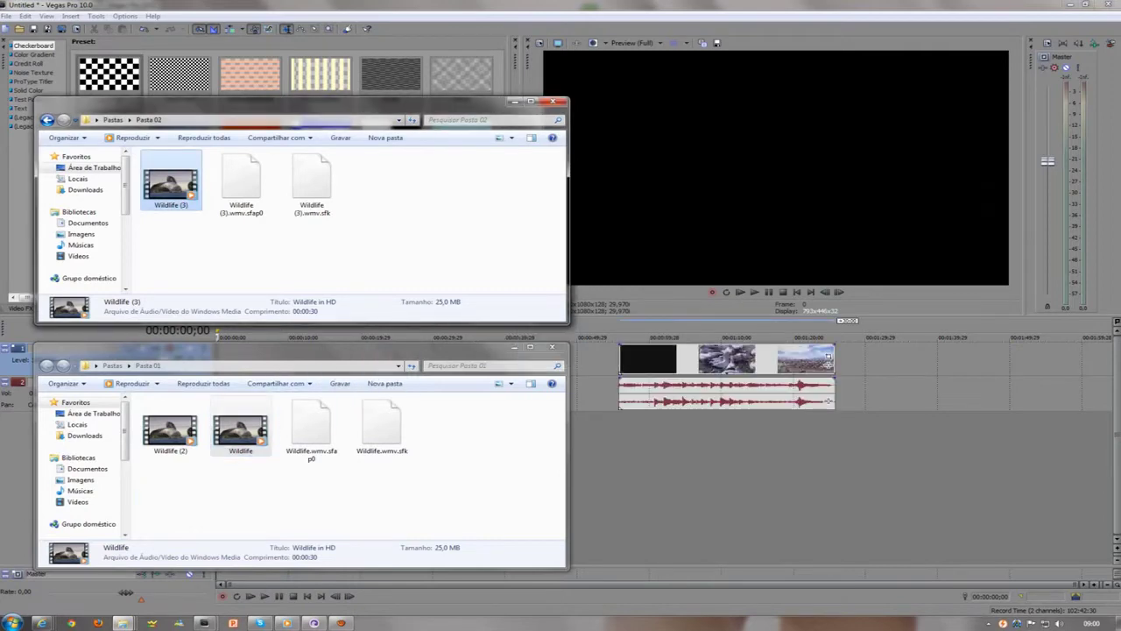
{"action": "left_click_drag", "start_coordinate": [171, 180], "coordinate": [854, 359]}
{"action": "left_click", "coordinate": [879, 359]}
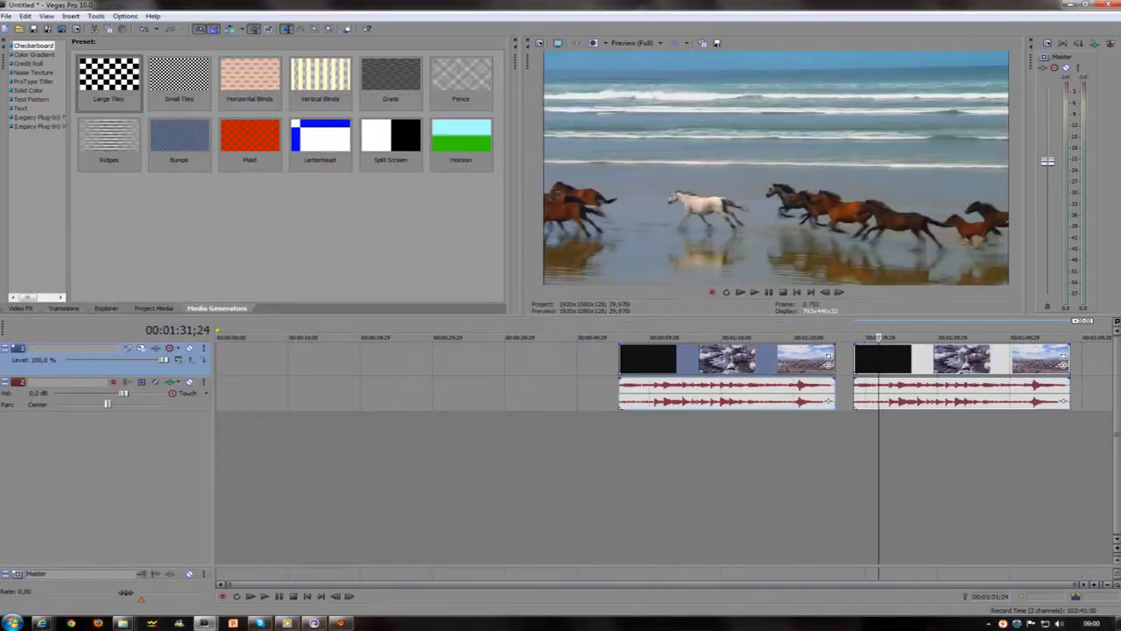
- Move the first Wildlife clip to the timeline's start and the second one so it slightly overlaps its end as a crossfade
{"action": "left_click_drag", "start_coordinate": [727, 359], "coordinate": [324, 359]}
{"action": "left_click_drag", "start_coordinate": [962, 360], "coordinate": [521, 359]}
{"action": "left_click", "coordinate": [482, 359]}
{"action": "left_click", "coordinate": [321, 359]}
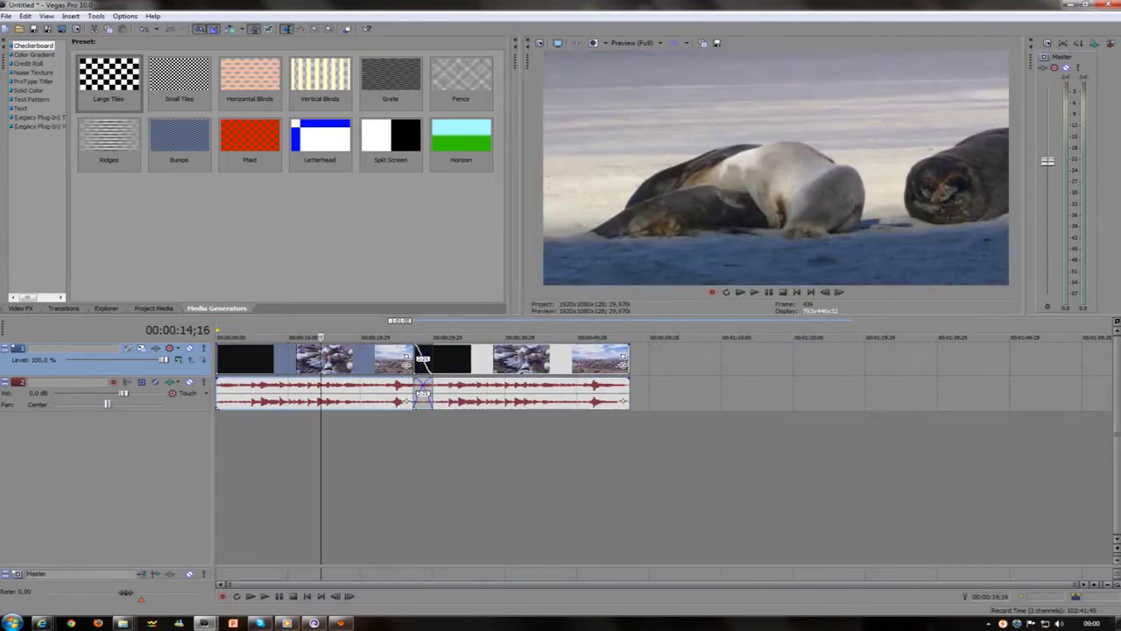
{"action": "left_click", "coordinate": [526, 359]}
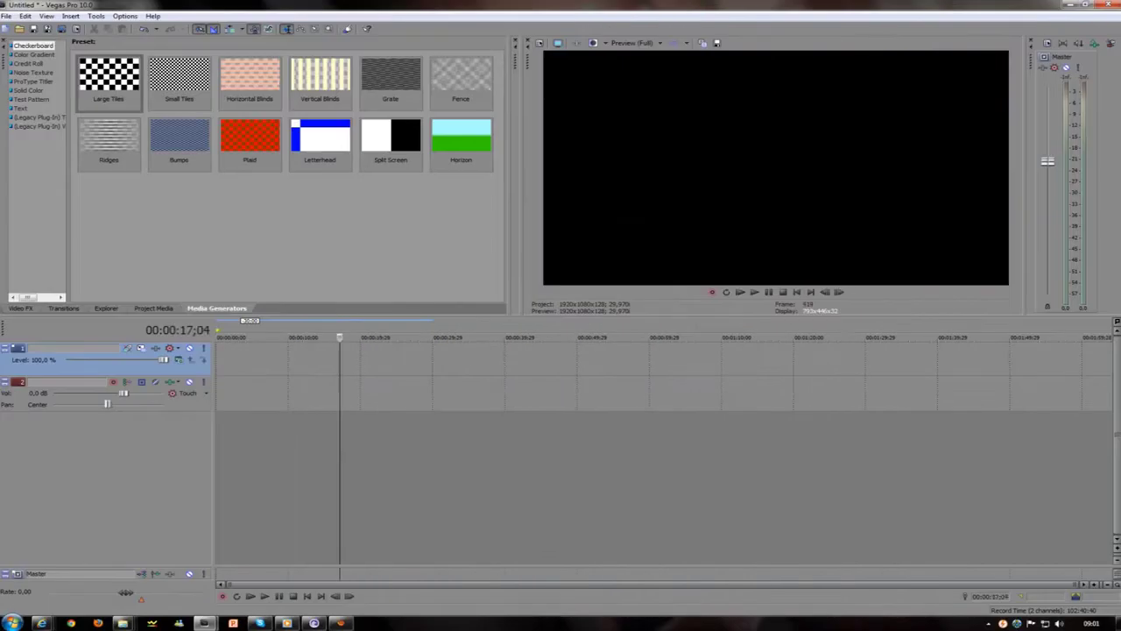
- From the Explorer's Think Mind (VideoProps) > Dreams folder, place atomic_city dreamscene on the video track at about 9 seconds
{"action": "key", "text": "ctrl+Home"}
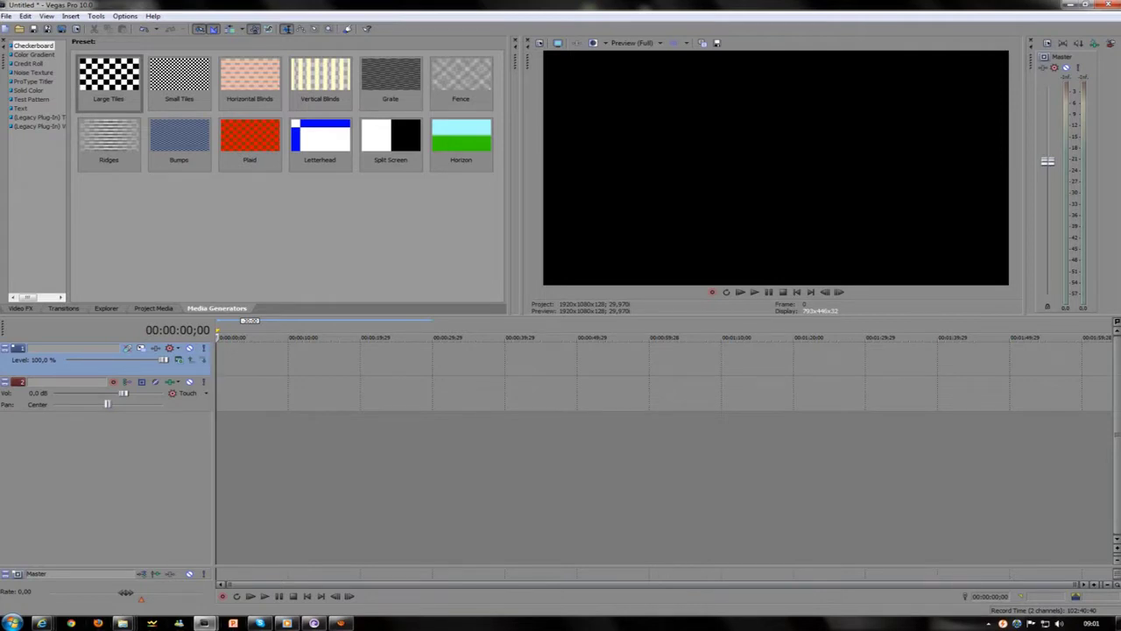
{"action": "key", "text": "alt+1"}
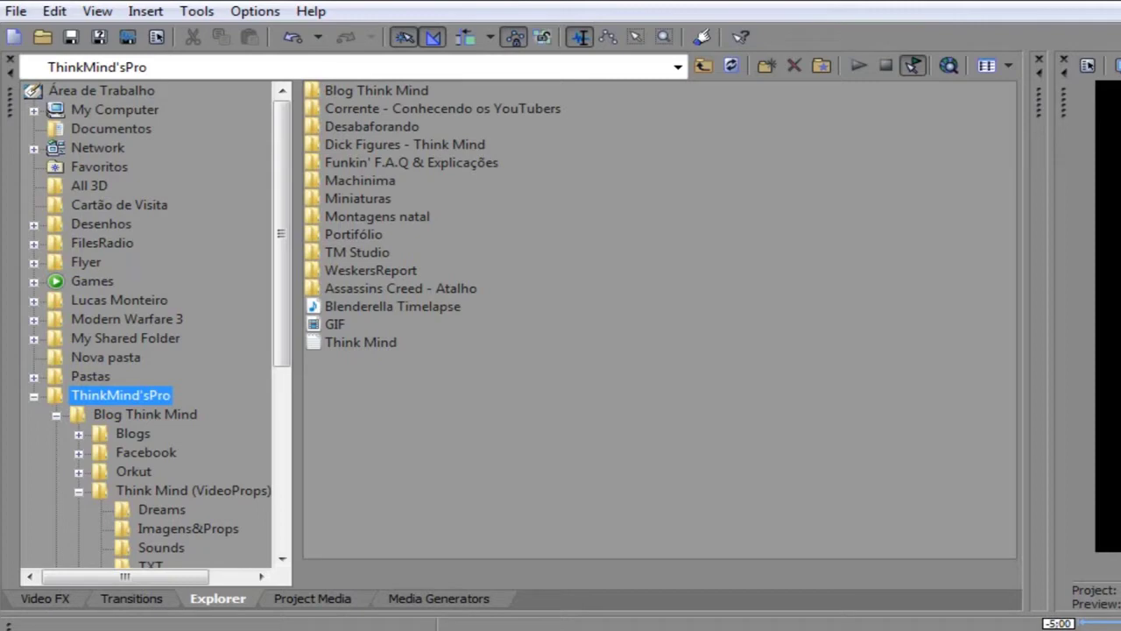
{"action": "left_click", "coordinate": [145, 414]}
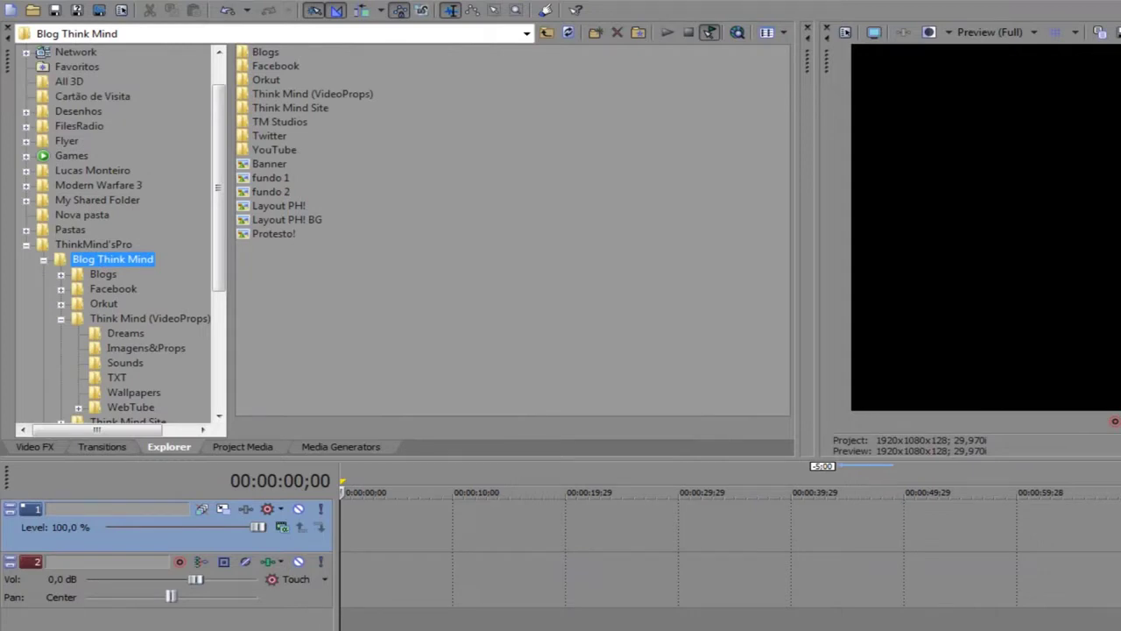
{"action": "left_click", "coordinate": [125, 333]}
{"action": "left_click_drag", "start_coordinate": [311, 52], "coordinate": [766, 530]}
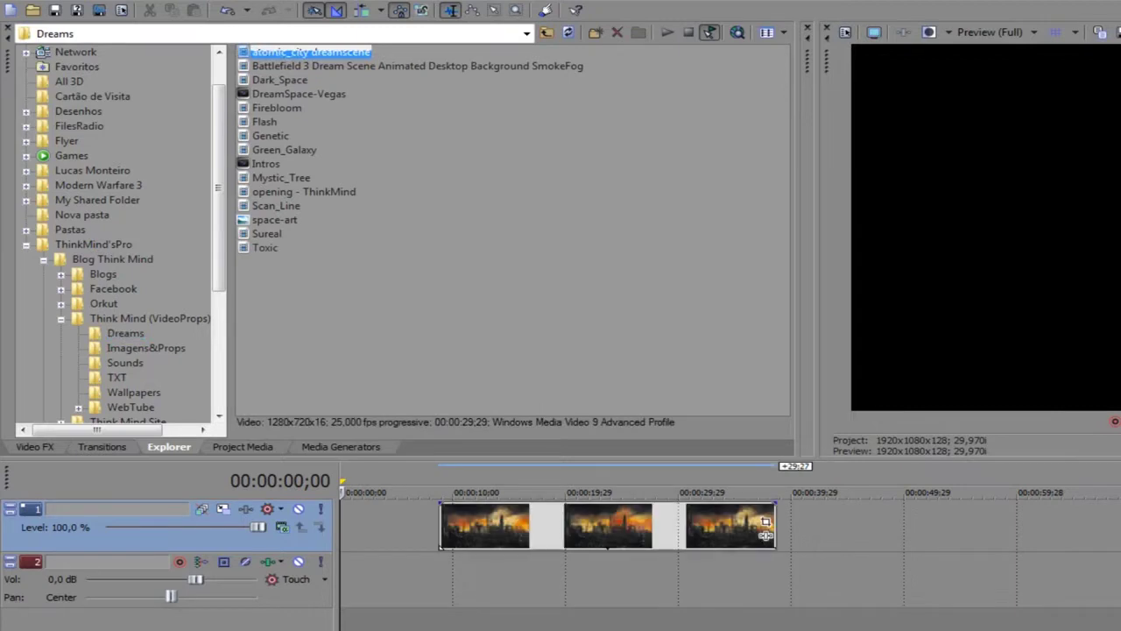
- Place the Vinheta sound from the Sounds folder on a new audio track below, starting at about 15 seconds
{"action": "left_click", "coordinate": [125, 362]}
{"action": "left_click_drag", "start_coordinate": [269, 136], "coordinate": [515, 620]}
{"action": "key", "text": "Up"}
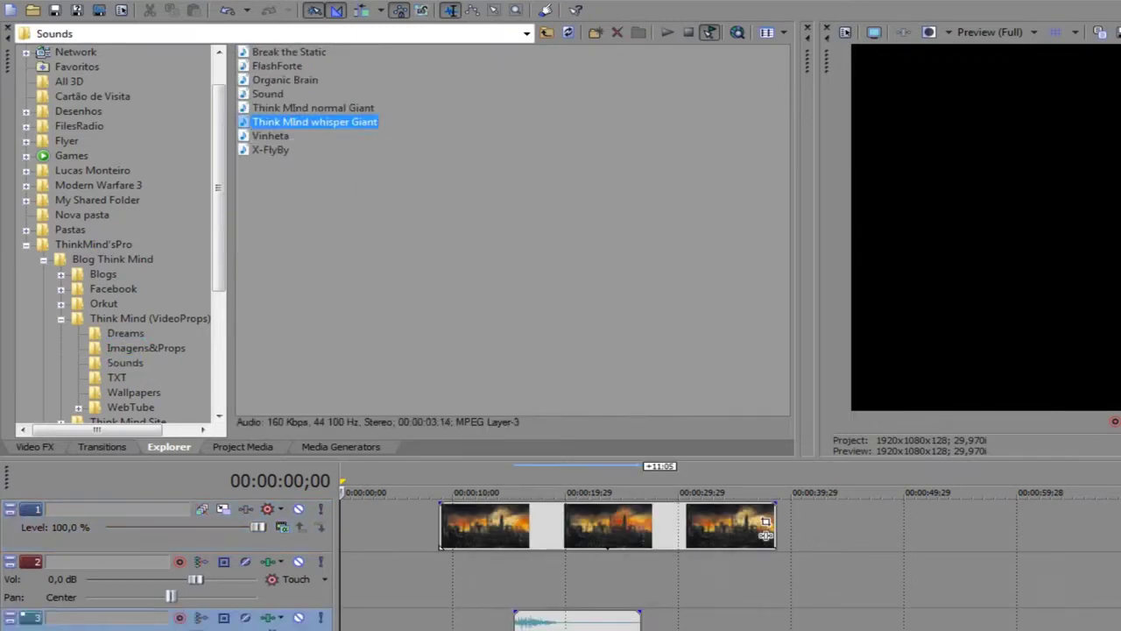
- Place the Hot-Girl-hot-girl-1440x900 image from the Flyer folder on the video track at about 47 seconds and select it
{"action": "left_click", "coordinate": [67, 140]}
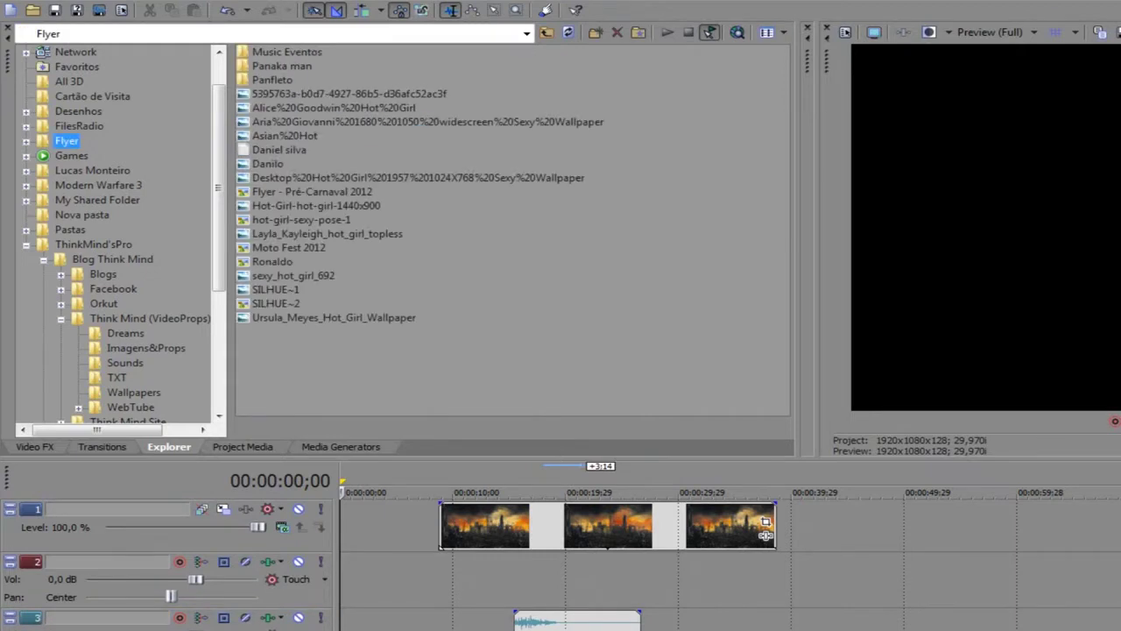
{"action": "left_click", "coordinate": [312, 191]}
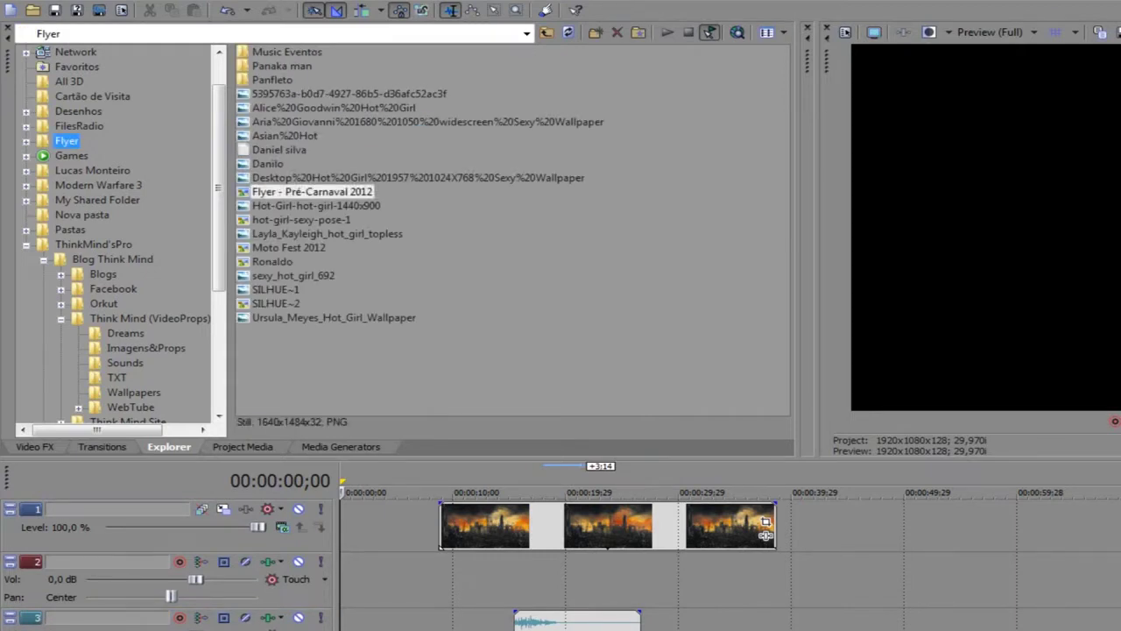
{"action": "left_click_drag", "start_coordinate": [316, 205], "coordinate": [869, 525]}
{"action": "left_click", "coordinate": [889, 526]}
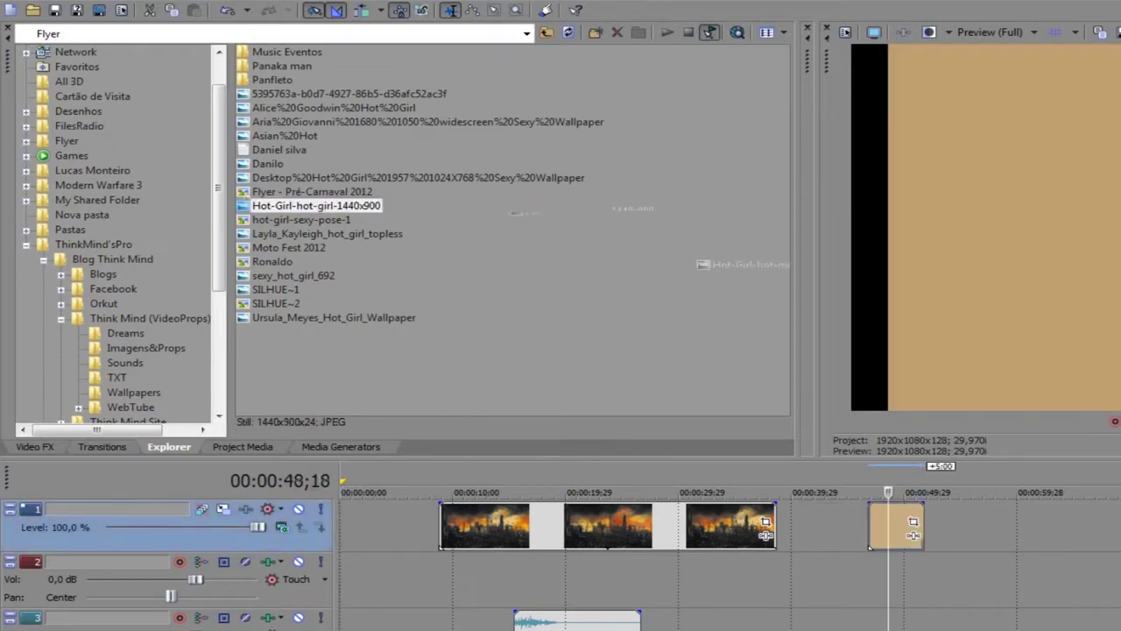
{"action": "left_click", "coordinate": [913, 522]}
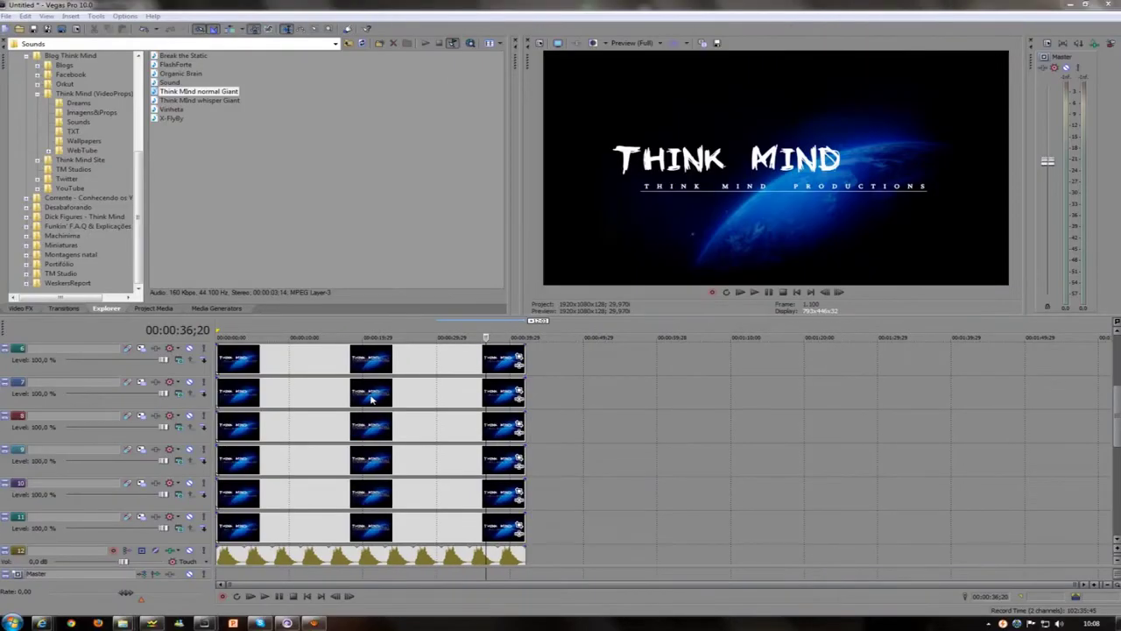
- Split the Think Mind clip on track 7 at several points along its length
{"action": "key", "text": "s"}
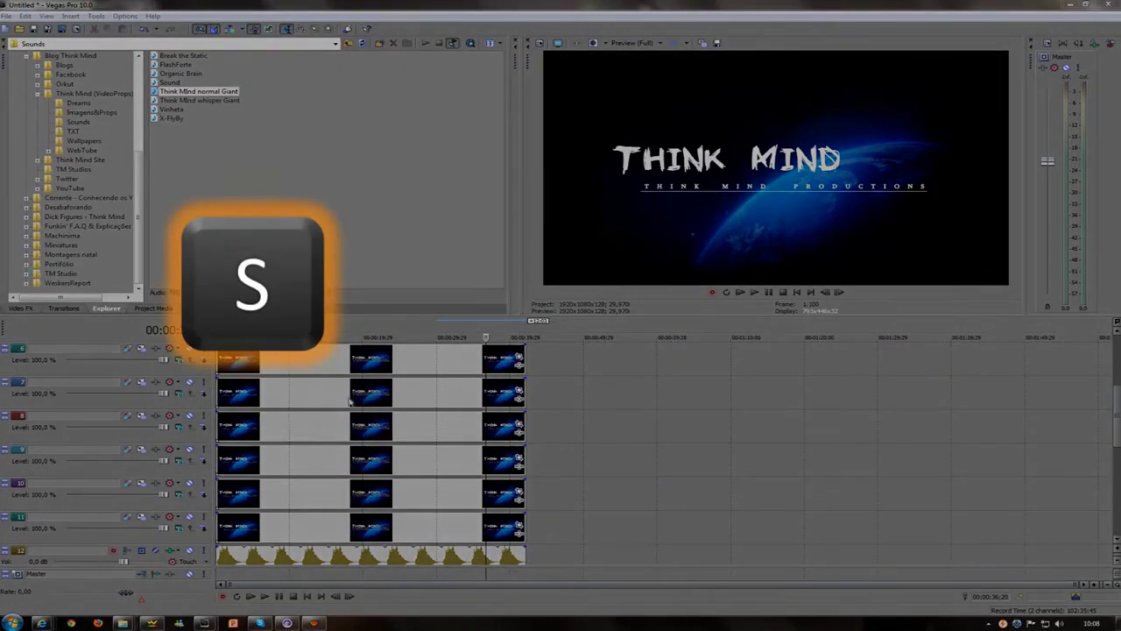
{"action": "left_click", "coordinate": [292, 402]}
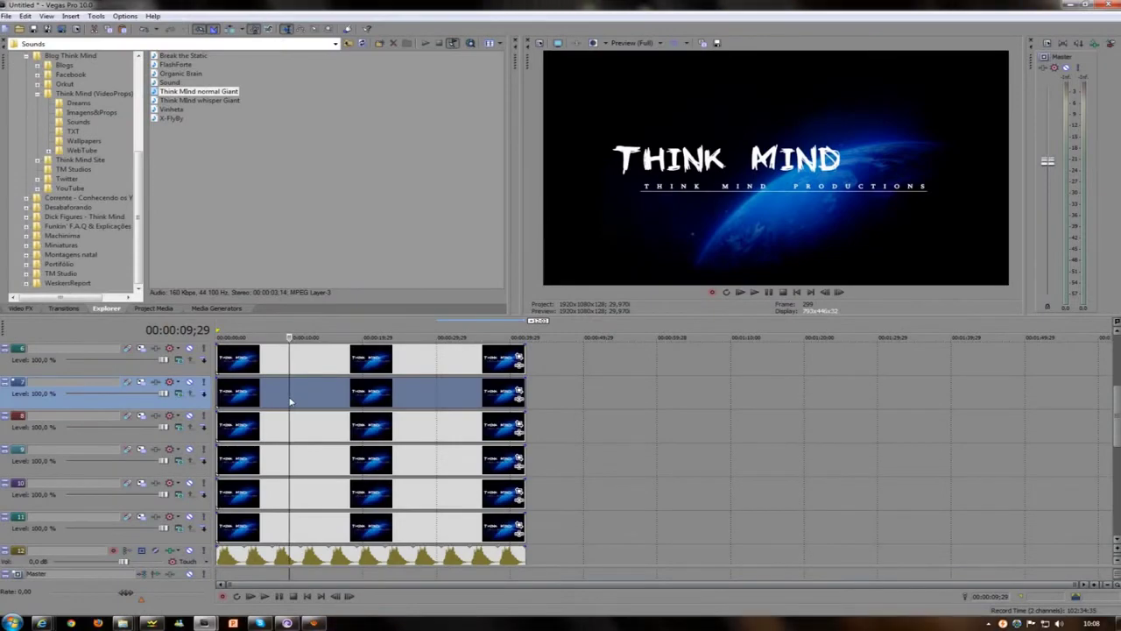
{"action": "key", "text": "s"}
{"action": "left_click", "coordinate": [318, 395]}
{"action": "key", "text": "s"}
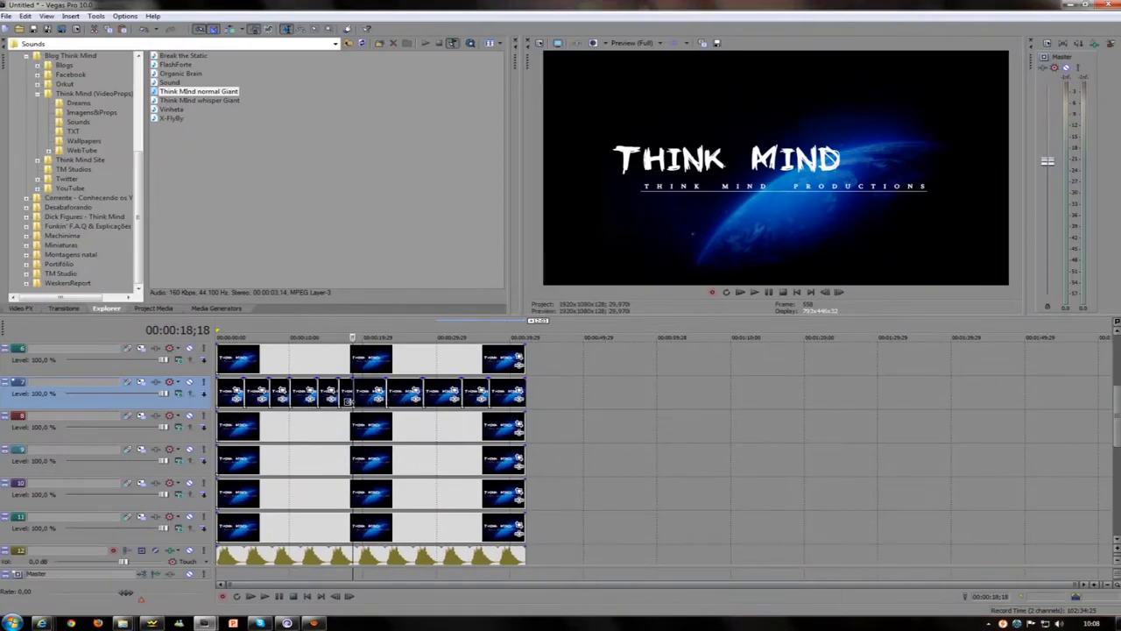
- Look through the stacked video and audio tracks, selecting the clips on tracks 6 to 10 one after another
{"action": "scroll", "coordinate": [355, 408], "scroll_direction": "down", "scroll_amount": 3}
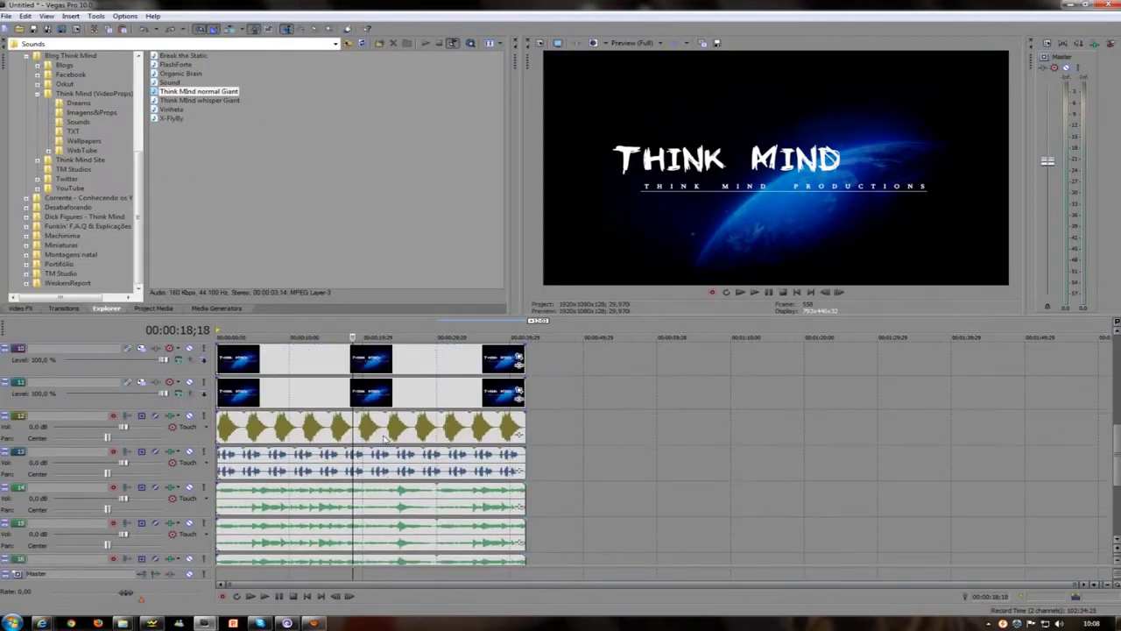
{"action": "scroll", "coordinate": [386, 438], "scroll_direction": "up", "scroll_amount": 3}
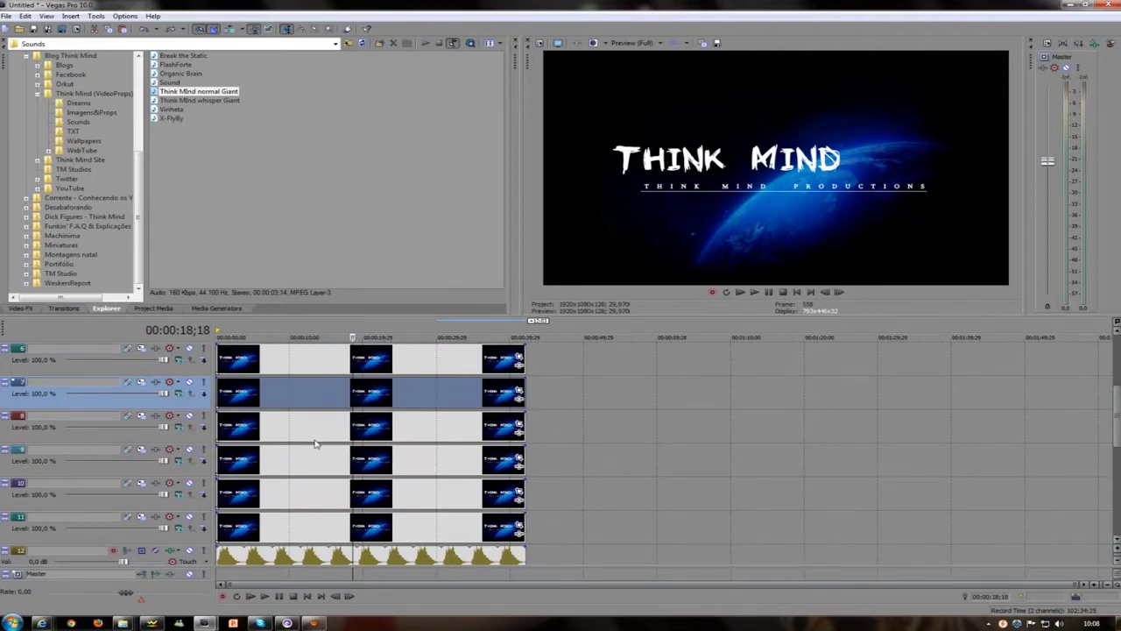
{"action": "scroll", "coordinate": [386, 438], "scroll_direction": "down", "scroll_amount": 5}
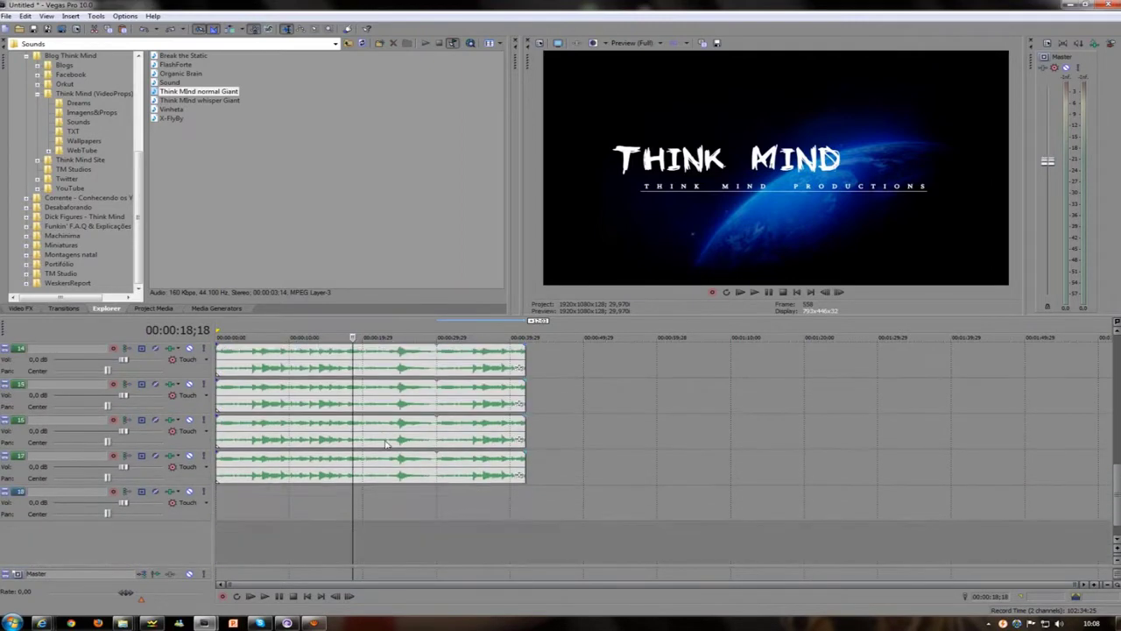
{"action": "scroll", "coordinate": [381, 438], "scroll_direction": "up", "scroll_amount": 5}
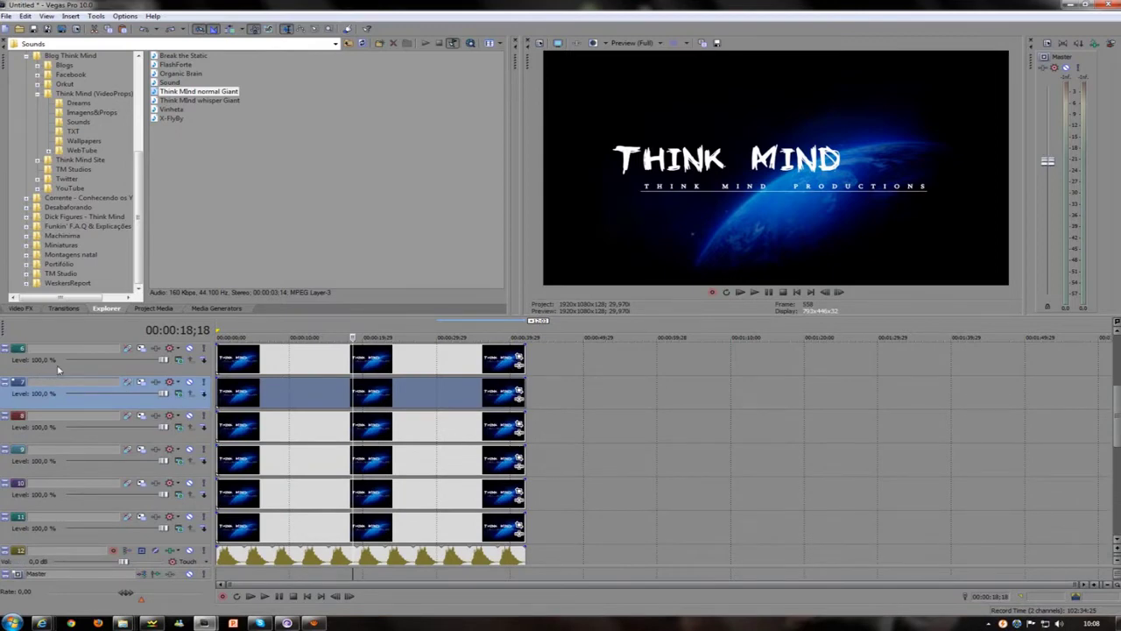
{"action": "left_click", "coordinate": [265, 367]}
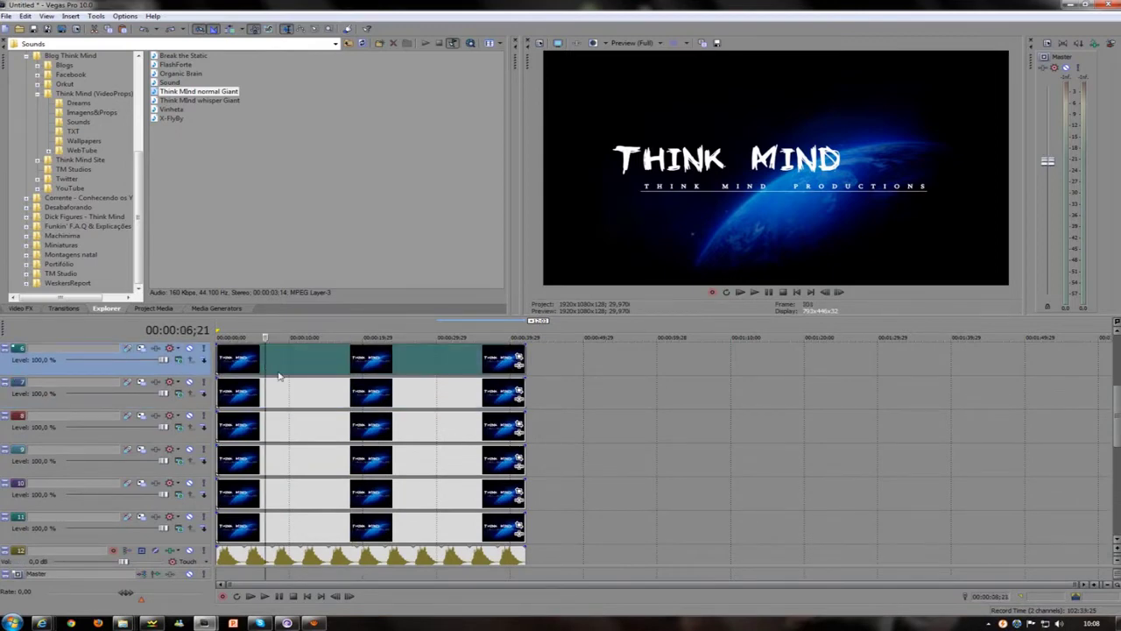
{"action": "left_click", "coordinate": [319, 395]}
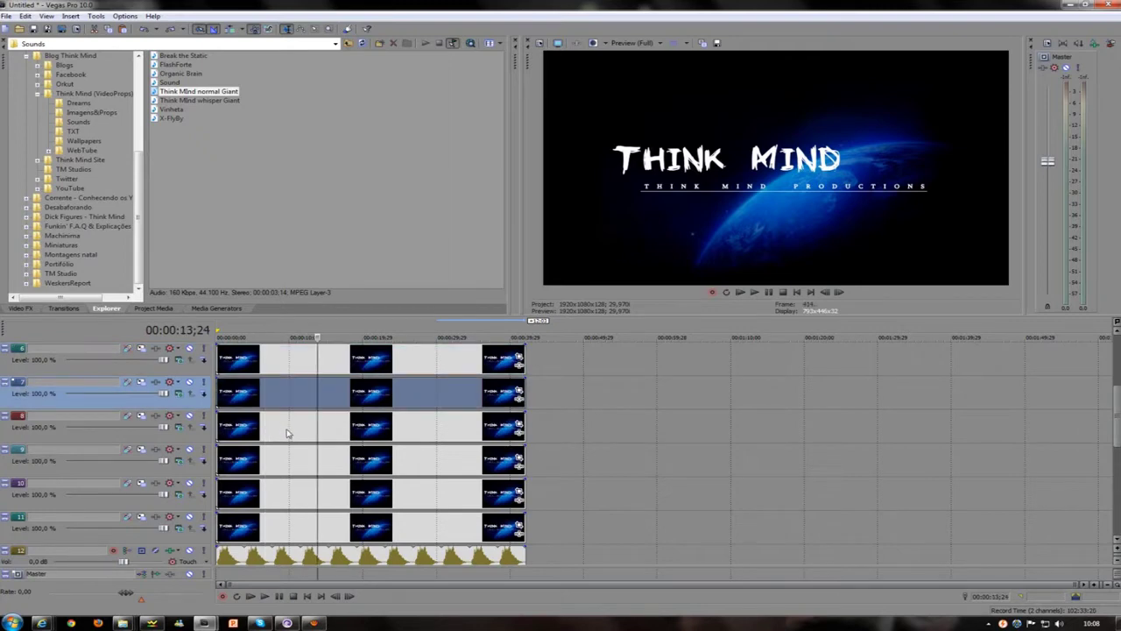
{"action": "left_click", "coordinate": [286, 431]}
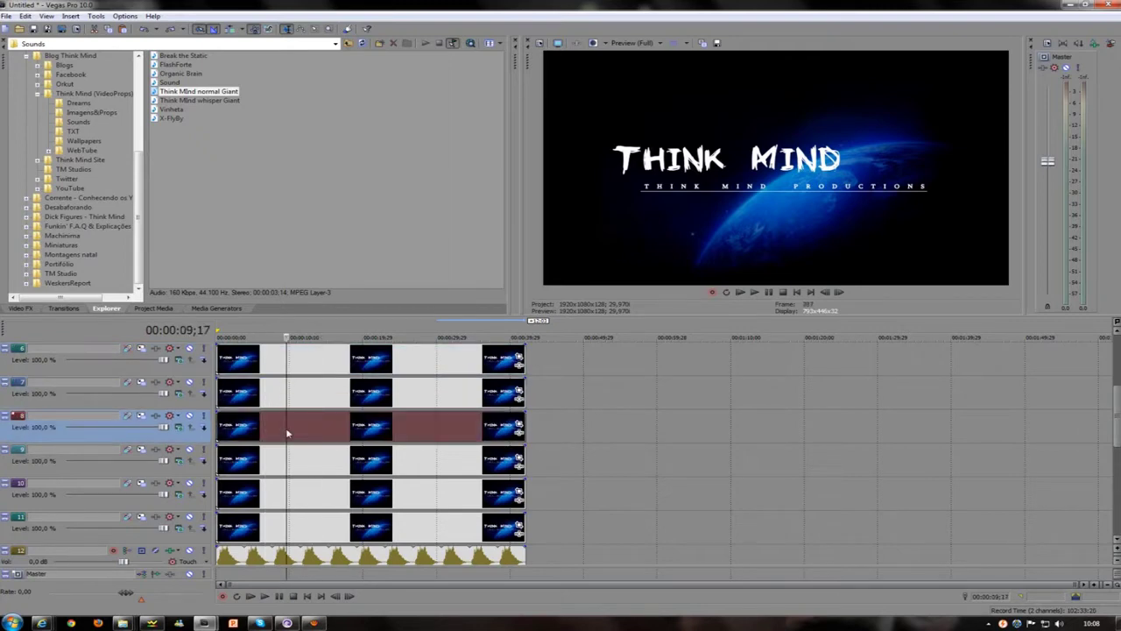
{"action": "left_click", "coordinate": [318, 462]}
{"action": "left_click", "coordinate": [279, 498]}
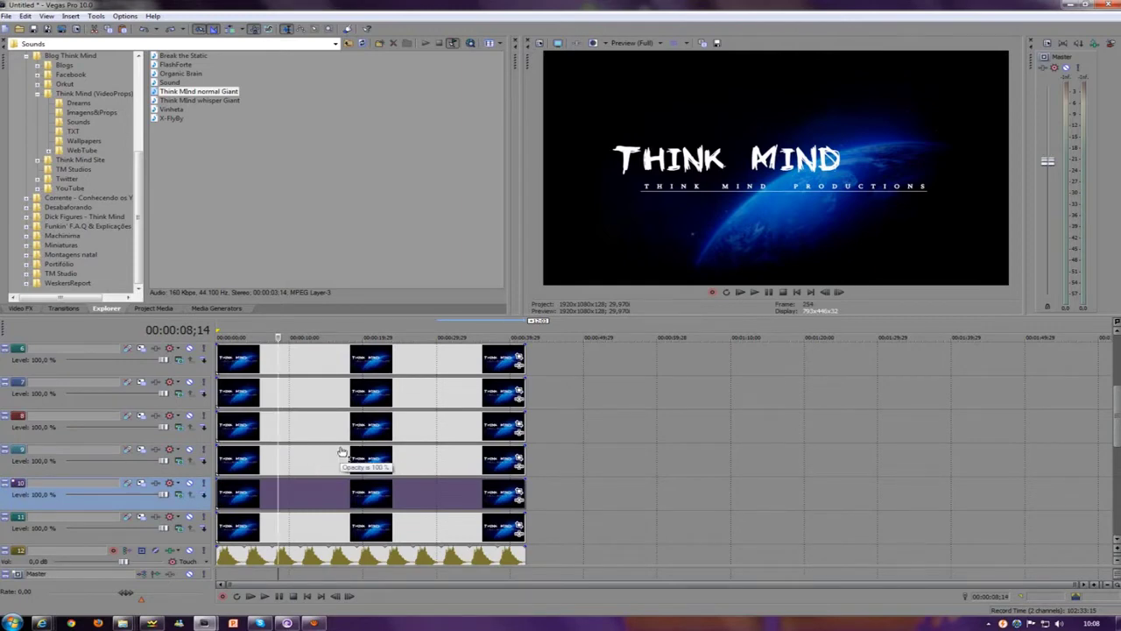
{"action": "scroll", "coordinate": [355, 455], "scroll_direction": "down", "scroll_amount": 6}
{"action": "scroll", "coordinate": [355, 456], "scroll_direction": "up", "scroll_amount": 3}
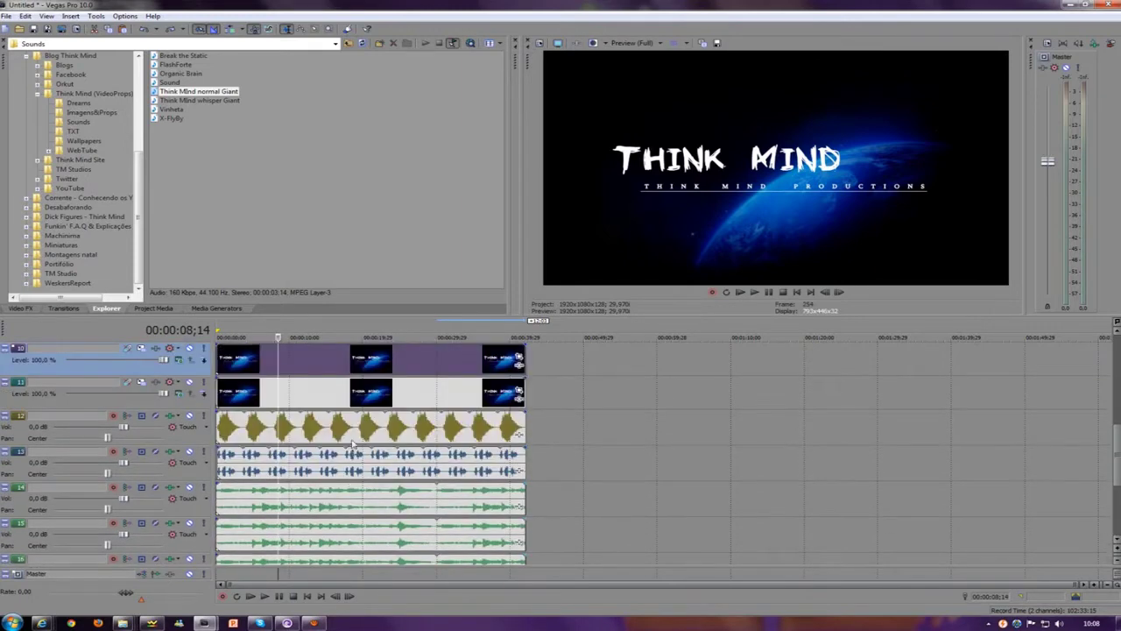
- Select the audio clips on tracks 12, 13 and 14 one after another and open the track options for track 15
{"action": "left_click", "coordinate": [334, 436]}
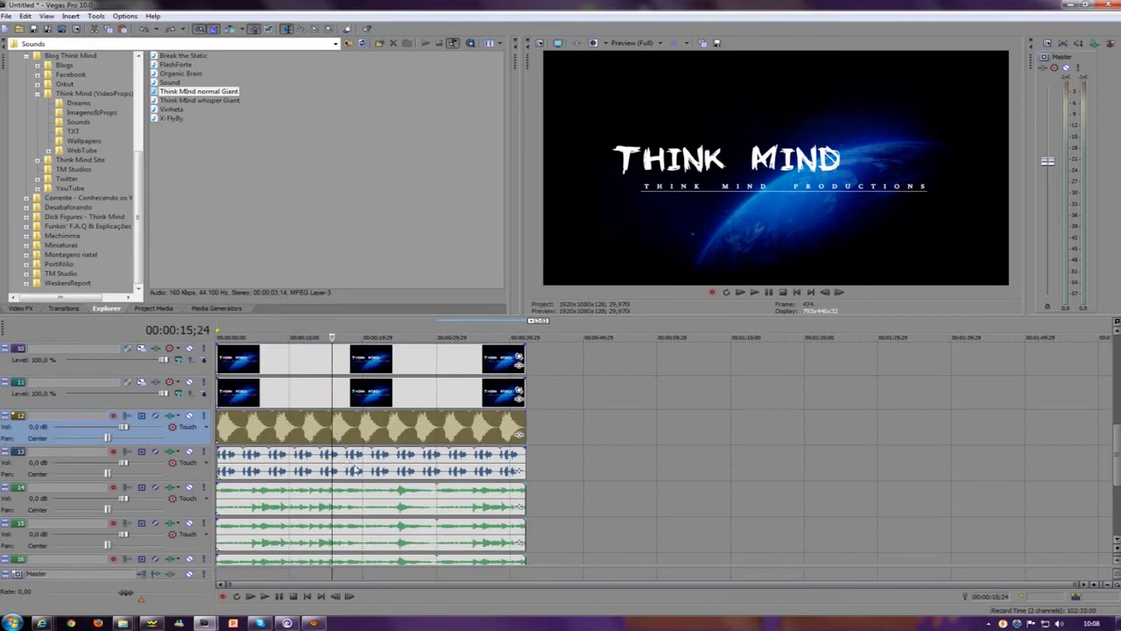
{"action": "left_click", "coordinate": [357, 471]}
{"action": "left_click", "coordinate": [328, 507]}
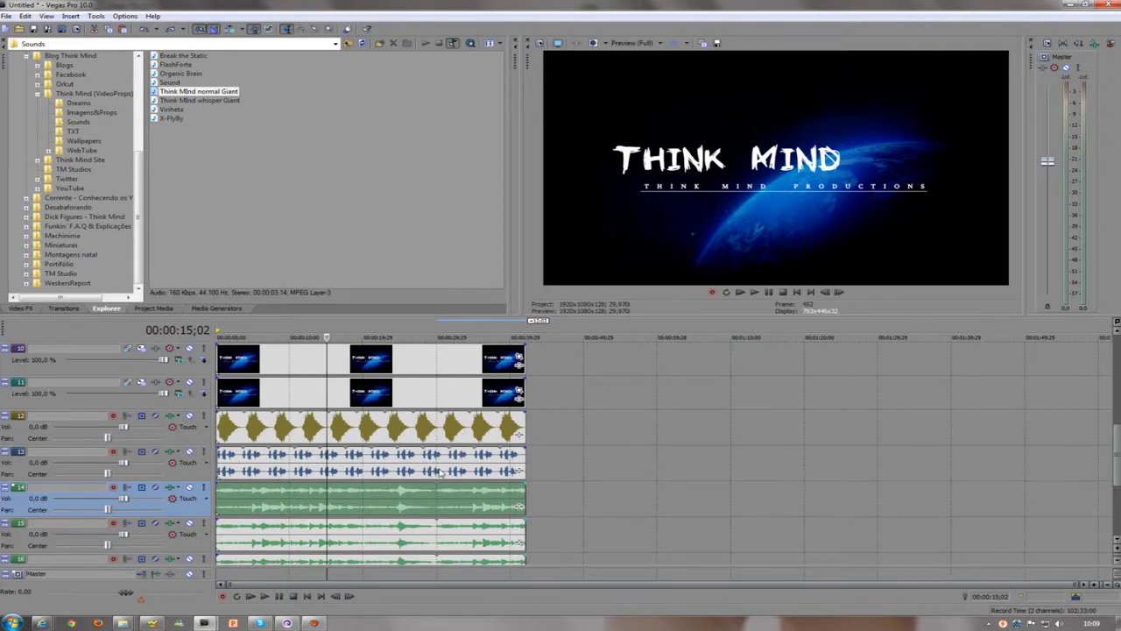
{"action": "scroll", "coordinate": [309, 471], "scroll_direction": "down", "scroll_amount": 2}
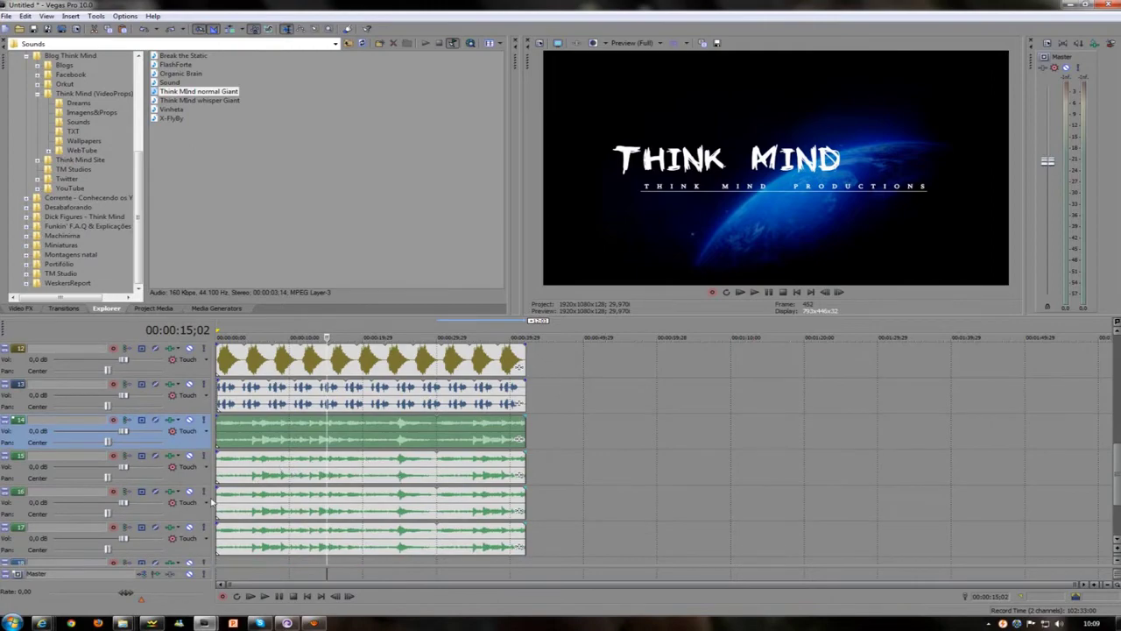
{"action": "right_click", "coordinate": [197, 478]}
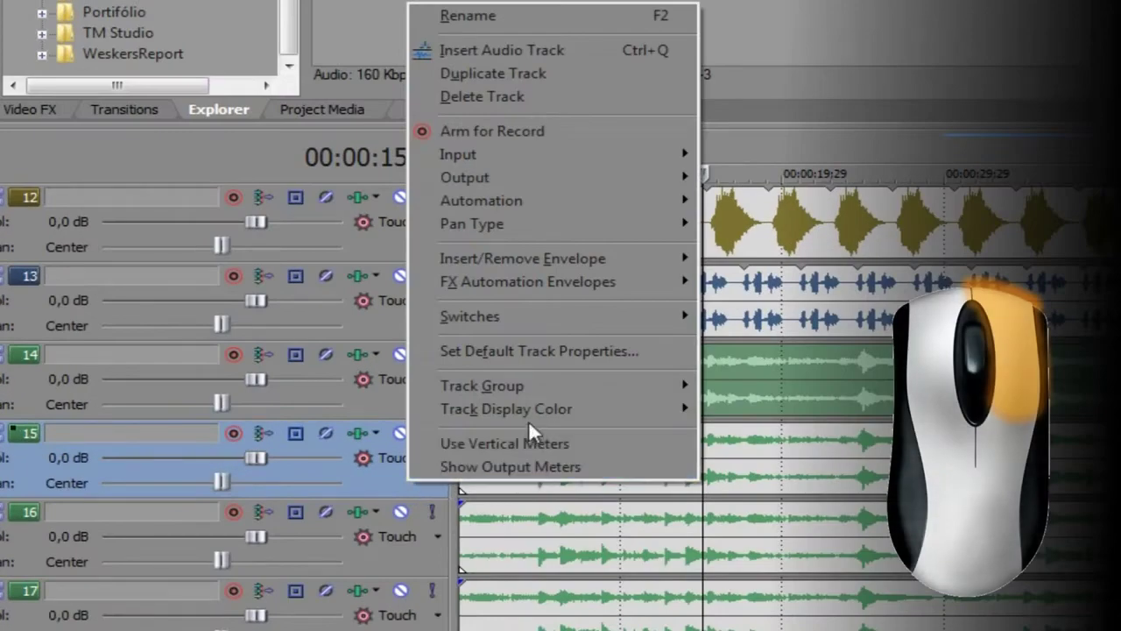
{"action": "mouse_move", "coordinate": [522, 408]}
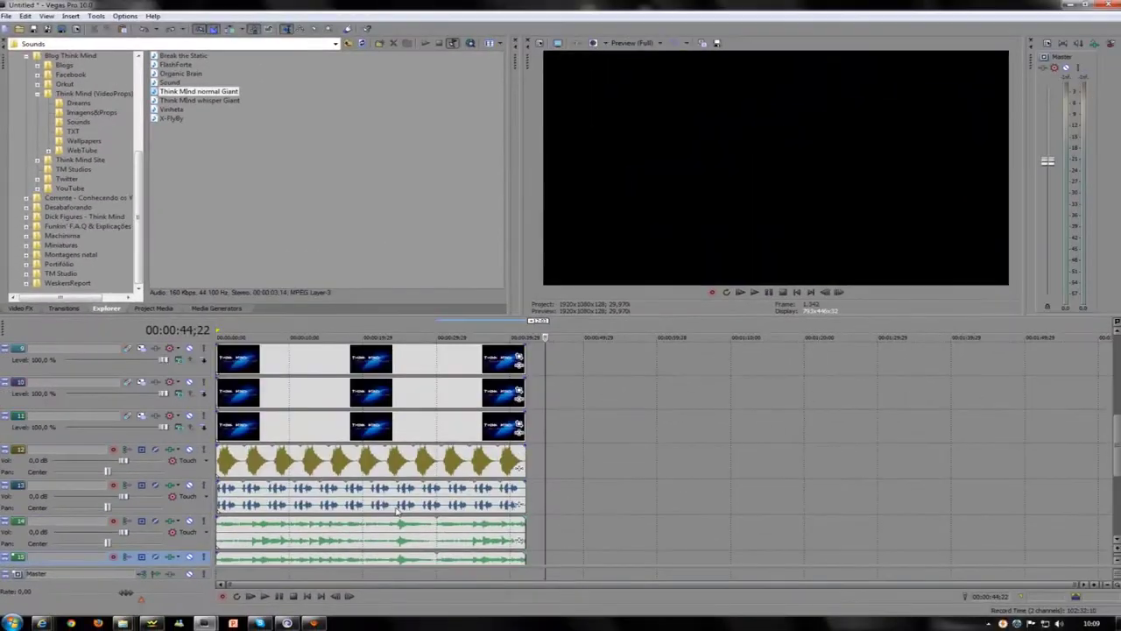
- Look up and down through the stacked video and audio tracks, between about track 5 and track 17
{"action": "scroll", "coordinate": [397, 510], "scroll_direction": "up", "scroll_amount": 3}
{"action": "scroll", "coordinate": [398, 513], "scroll_direction": "down", "scroll_amount": 8}
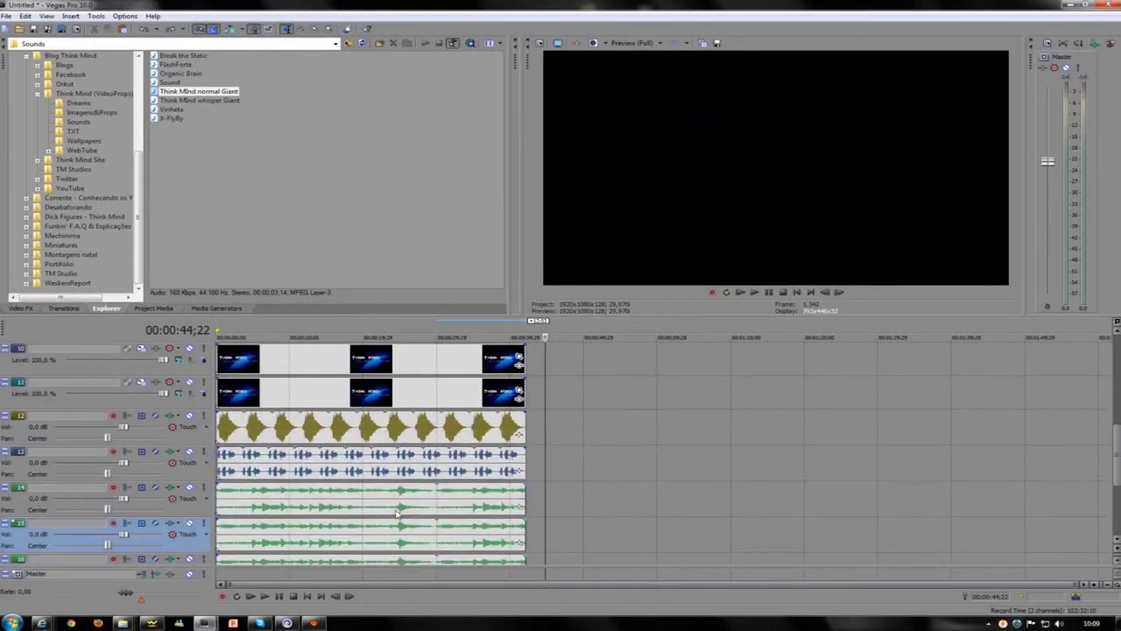
{"action": "scroll", "coordinate": [397, 513], "scroll_direction": "up", "scroll_amount": 6}
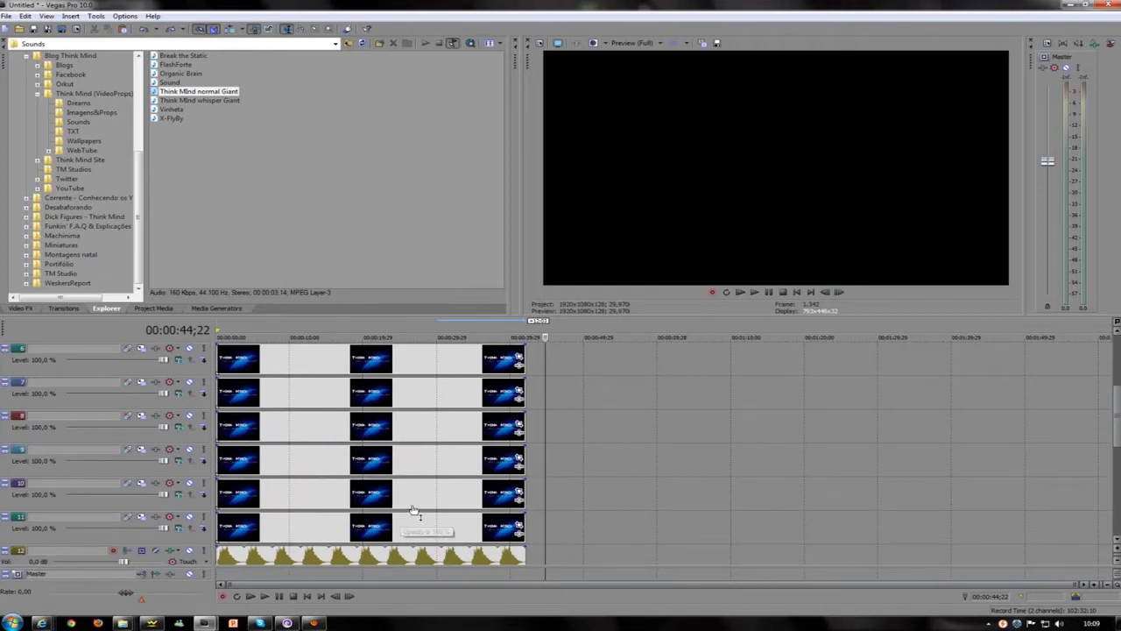
{"action": "left_click_drag", "start_coordinate": [1117, 415], "coordinate": [1118, 464]}
{"action": "scroll", "coordinate": [368, 447], "scroll_direction": "up", "scroll_amount": 5}
{"action": "scroll", "coordinate": [368, 447], "scroll_direction": "down", "scroll_amount": 4}
{"action": "scroll", "coordinate": [368, 447], "scroll_direction": "up", "scroll_amount": 3}
{"action": "scroll", "coordinate": [368, 447], "scroll_direction": "down", "scroll_amount": 5}
{"action": "scroll", "coordinate": [873, 439], "scroll_direction": "up", "scroll_amount": 5}
{"action": "scroll", "coordinate": [874, 439], "scroll_direction": "down", "scroll_amount": 4}
{"action": "scroll", "coordinate": [873, 440], "scroll_direction": "up", "scroll_amount": 3}
{"action": "scroll", "coordinate": [873, 440], "scroll_direction": "down", "scroll_amount": 2}
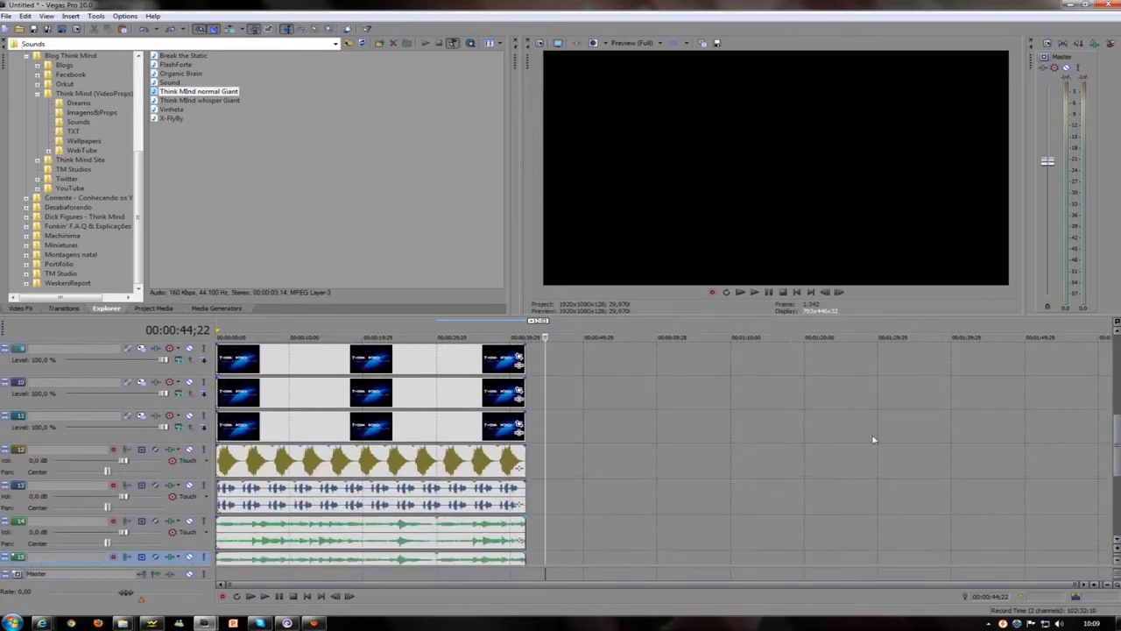
{"action": "scroll", "coordinate": [1117, 402], "scroll_direction": "up", "scroll_amount": 5}
{"action": "scroll", "coordinate": [1117, 401], "scroll_direction": "down", "scroll_amount": 4}
{"action": "scroll", "coordinate": [1117, 401], "scroll_direction": "up", "scroll_amount": 1}
{"action": "scroll", "coordinate": [1117, 401], "scroll_direction": "up", "scroll_amount": 4}
{"action": "scroll", "coordinate": [1117, 401], "scroll_direction": "down", "scroll_amount": 4}
{"action": "scroll", "coordinate": [1117, 402], "scroll_direction": "up", "scroll_amount": 4}
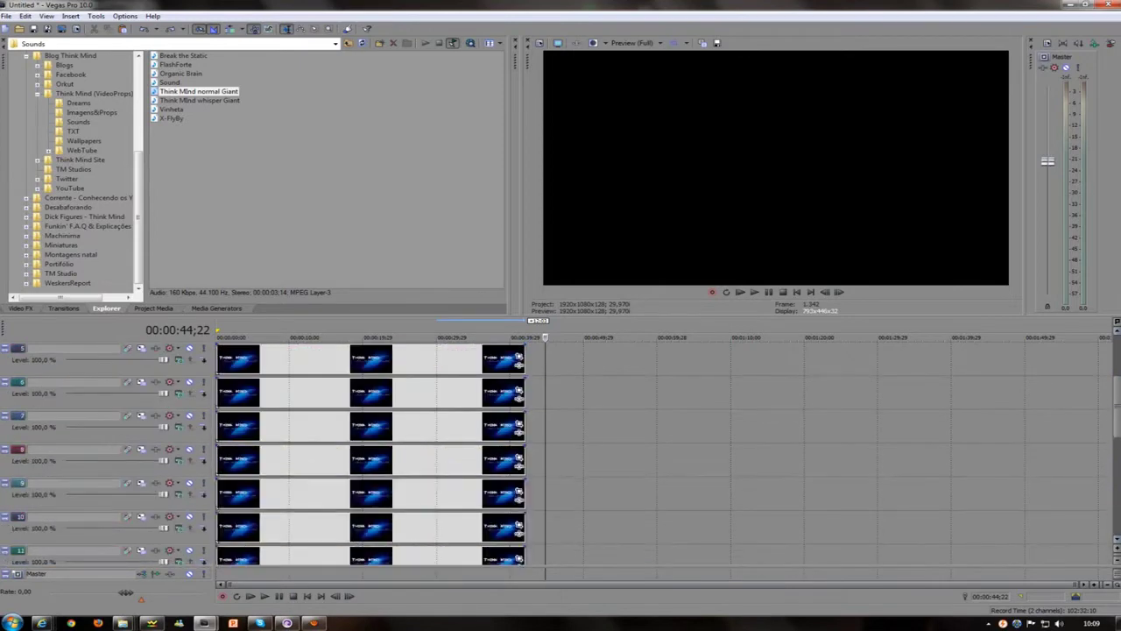
{"action": "scroll", "coordinate": [1117, 402], "scroll_direction": "down", "scroll_amount": 6}
{"action": "scroll", "coordinate": [1117, 401], "scroll_direction": "up", "scroll_amount": 5}
{"action": "scroll", "coordinate": [1117, 401], "scroll_direction": "down", "scroll_amount": 4}
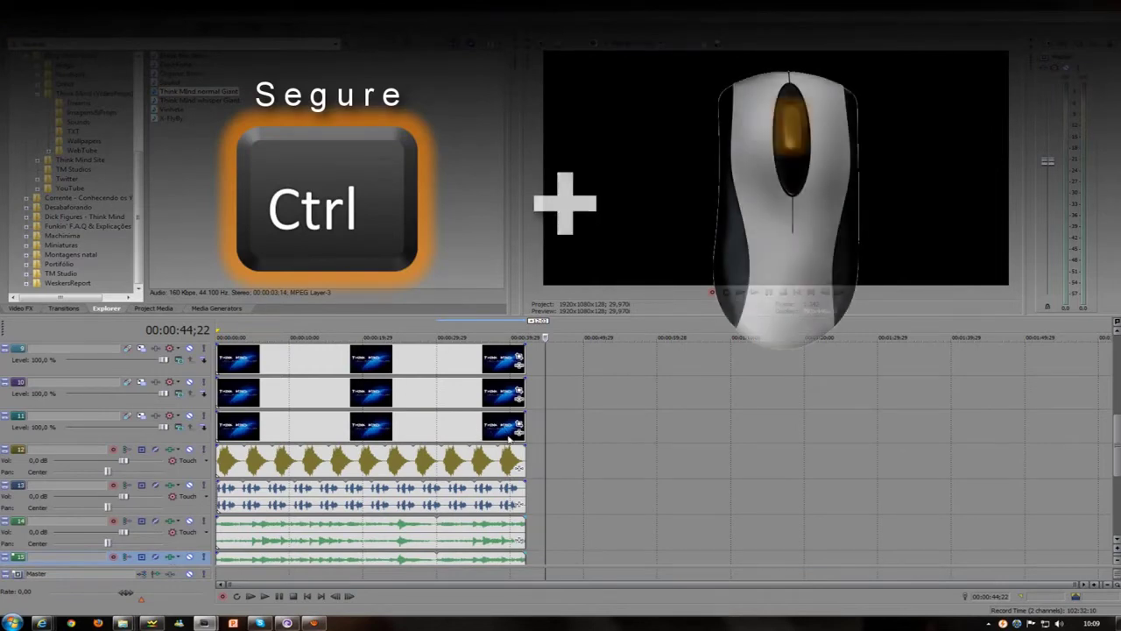
{"action": "scroll", "coordinate": [480, 433], "scroll_direction": "up", "scroll_amount": 4}
{"action": "scroll", "coordinate": [513, 443], "scroll_direction": "down", "scroll_amount": 3}
{"action": "scroll", "coordinate": [515, 444], "scroll_direction": "up", "scroll_amount": 5}
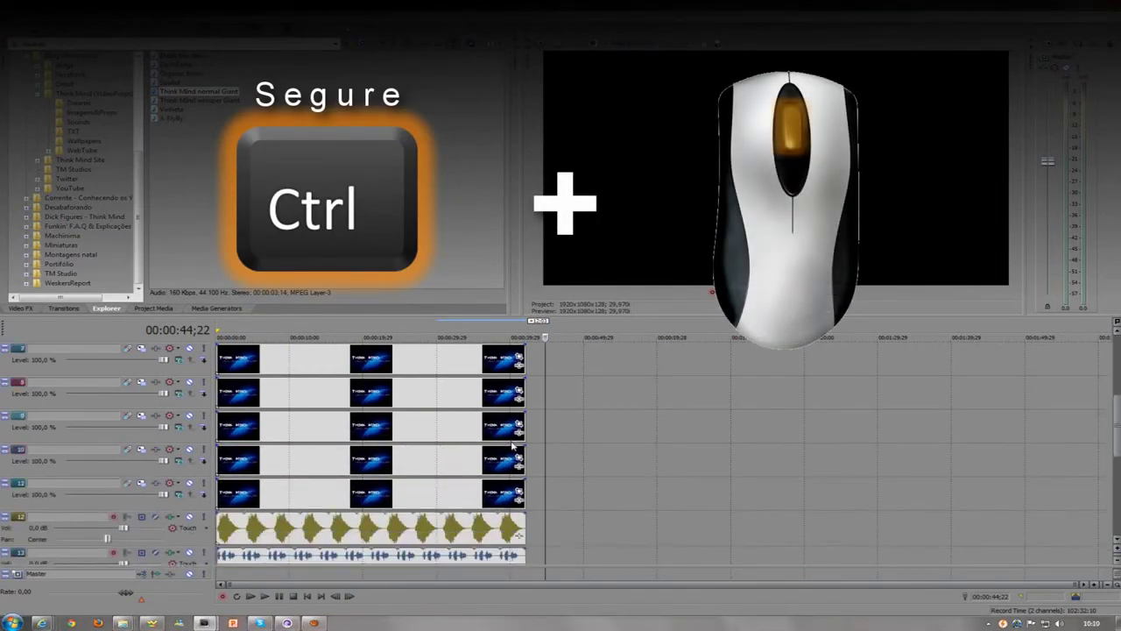
{"action": "scroll", "coordinate": [516, 446], "scroll_direction": "down", "scroll_amount": 5}
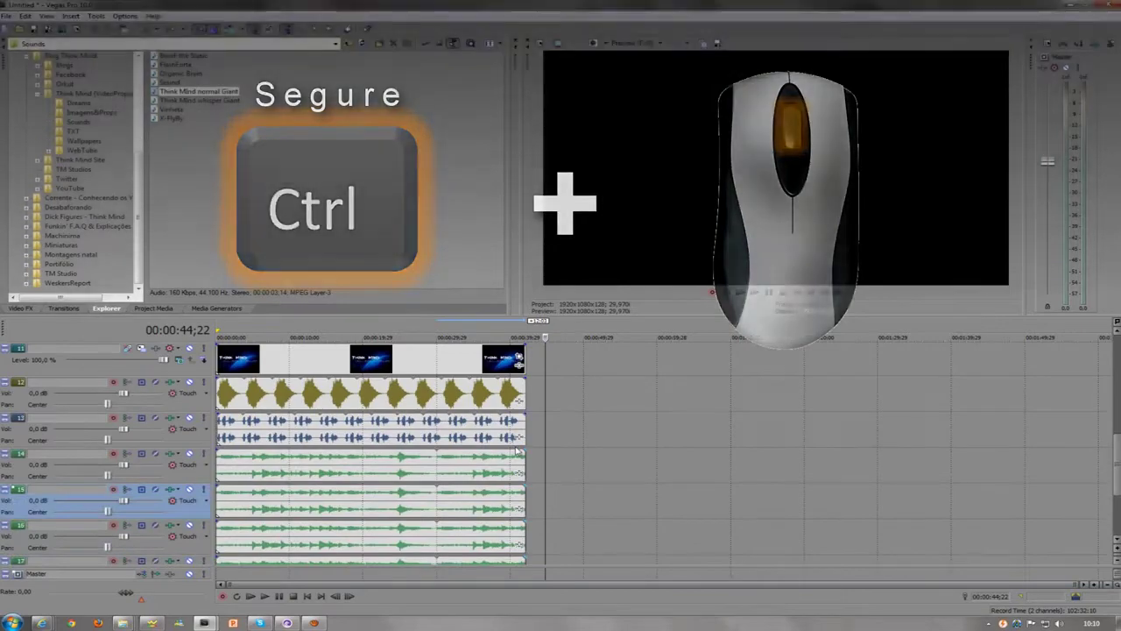
{"action": "scroll", "coordinate": [516, 446], "scroll_direction": "up", "scroll_amount": 5}
{"action": "scroll", "coordinate": [516, 446], "scroll_direction": "down", "scroll_amount": 6}
{"action": "scroll", "coordinate": [518, 448], "scroll_direction": "up", "scroll_amount": 6}
{"action": "scroll", "coordinate": [518, 450], "scroll_direction": "down", "scroll_amount": 7}
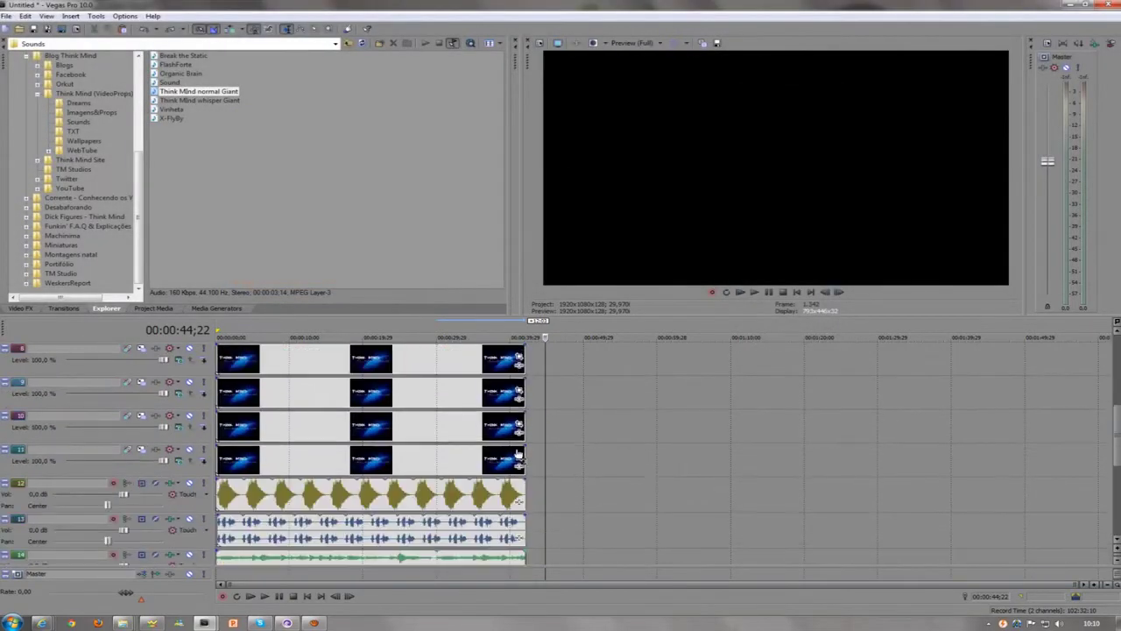
{"action": "scroll", "coordinate": [519, 453], "scroll_direction": "up", "scroll_amount": 3}
{"action": "scroll", "coordinate": [519, 454], "scroll_direction": "down", "scroll_amount": 2}
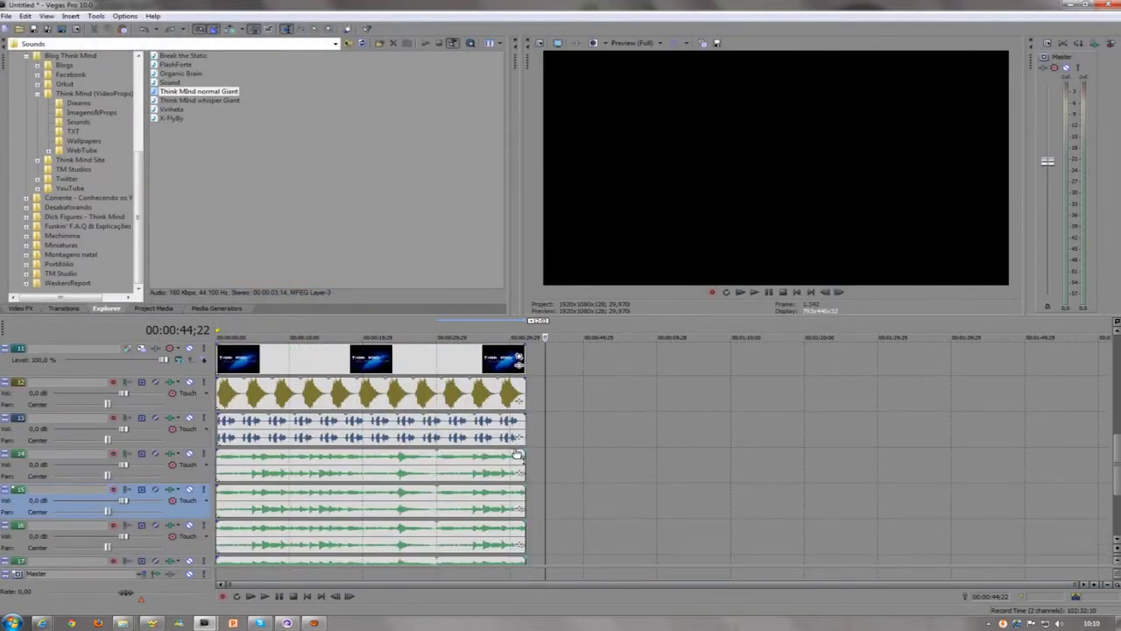
- Place the playhead on the track 12 audio at 00:00:26;05 and magnify and shrink the timeline's time scale around it
{"action": "left_click", "coordinate": [407, 396]}
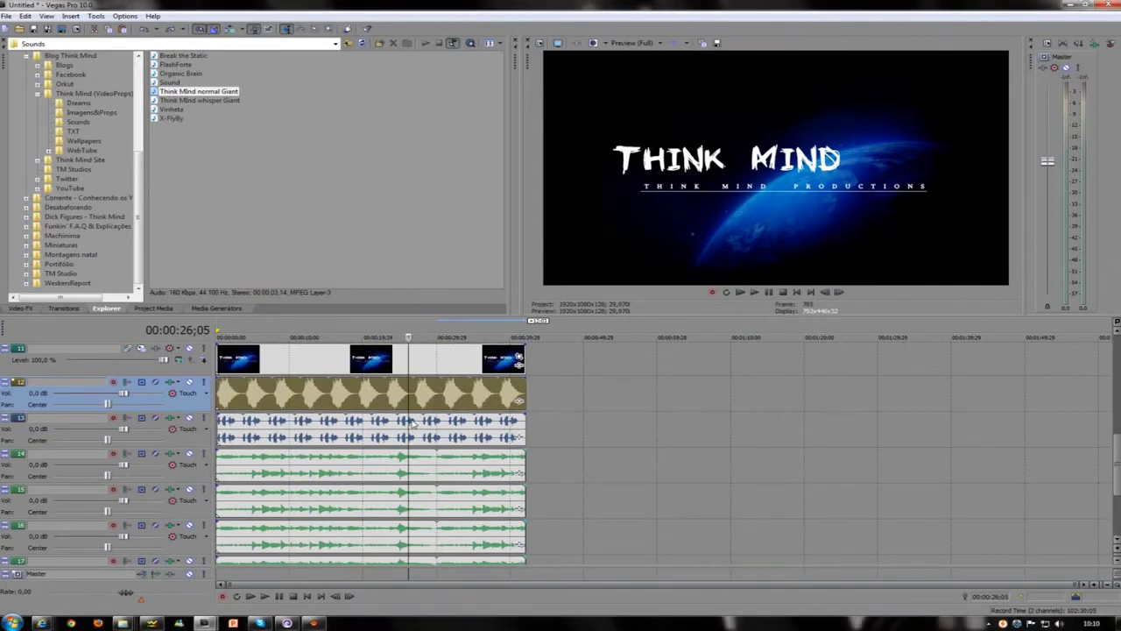
{"action": "scroll", "coordinate": [556, 452], "scroll_direction": "up", "scroll_amount": 3}
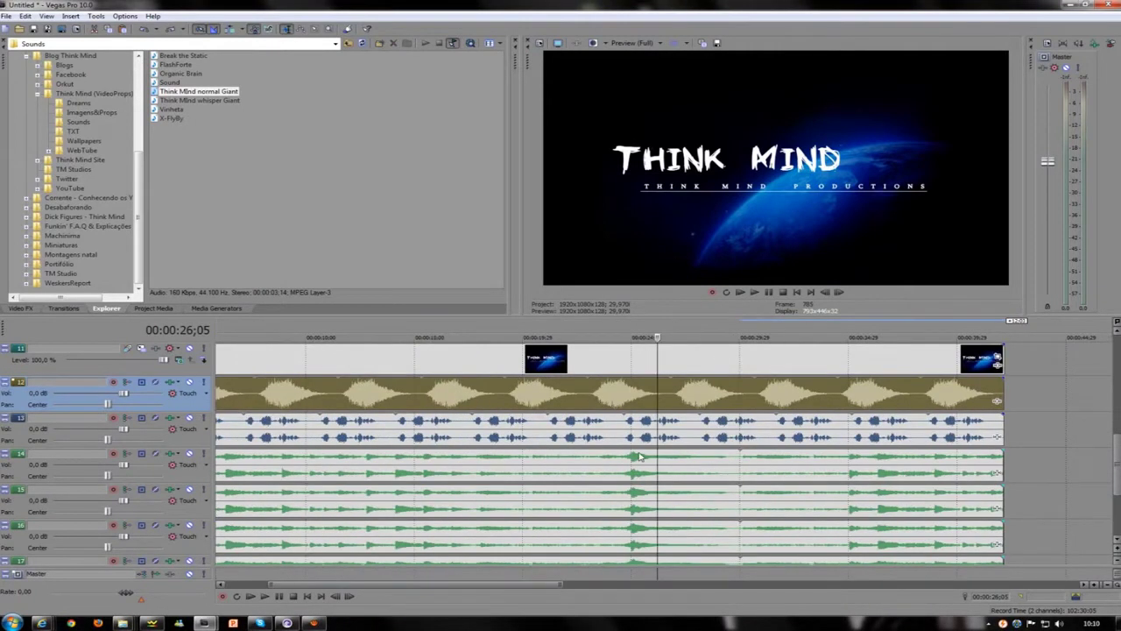
{"action": "scroll", "coordinate": [639, 456], "scroll_direction": "up", "scroll_amount": 4}
{"action": "key", "text": "Down"}
{"action": "key", "text": "Down"}
{"action": "key", "text": "Down"}
{"action": "key", "text": "Down"}
{"action": "key", "text": "Down"}
{"action": "key", "text": "Down"}
{"action": "key", "text": "Down"}
{"action": "key", "text": "Down"}
{"action": "scroll", "coordinate": [552, 437], "scroll_direction": "up", "scroll_amount": 6}
{"action": "scroll", "coordinate": [556, 441], "scroll_direction": "down", "scroll_amount": 5}
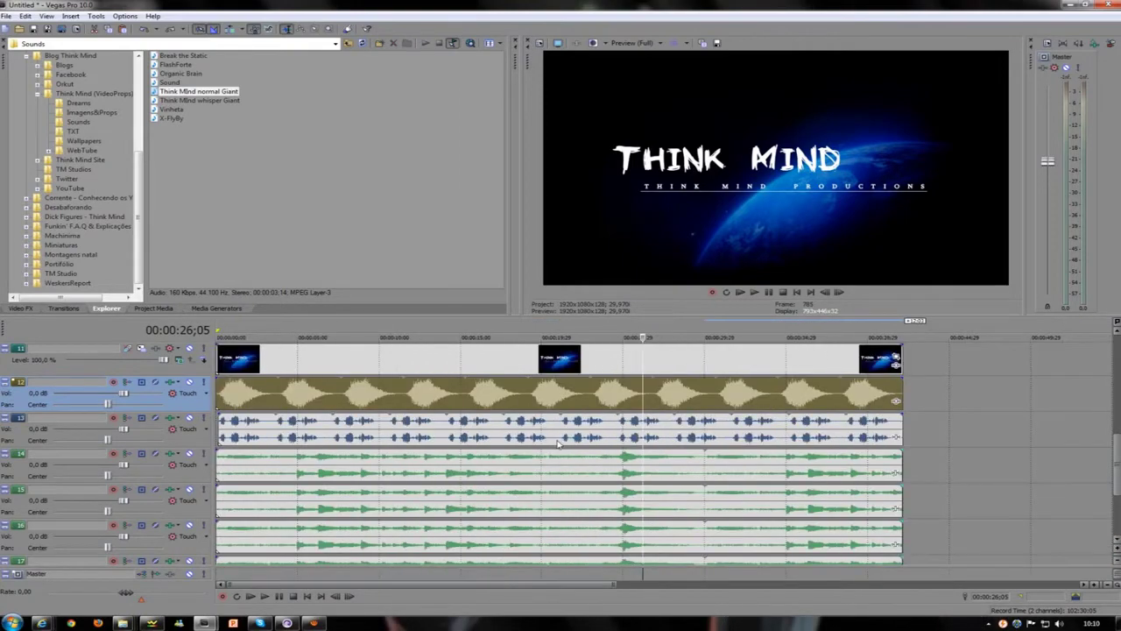
{"action": "scroll", "coordinate": [558, 443], "scroll_direction": "up", "scroll_amount": 3}
{"action": "scroll", "coordinate": [560, 446], "scroll_direction": "down", "scroll_amount": 3}
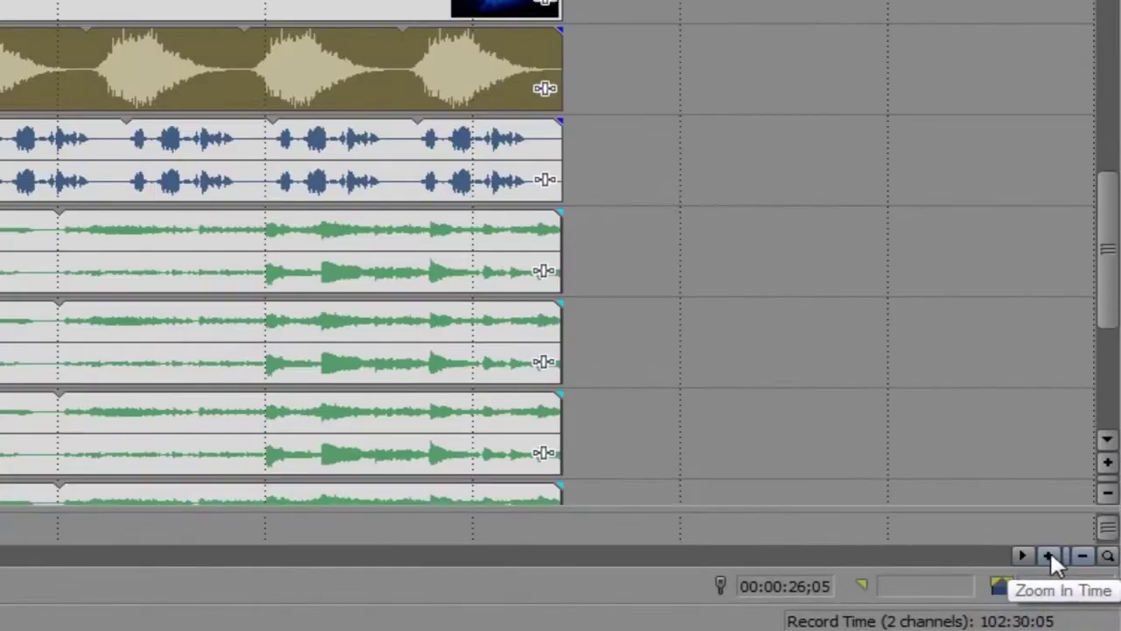
- Zoom the timeline in and out in time with the dedicated zoom controls, finishing with a wider time range
{"action": "left_click", "coordinate": [1049, 556]}
{"action": "left_click", "coordinate": [1049, 555]}
{"action": "left_click", "coordinate": [1050, 555]}
{"action": "left_click", "coordinate": [1083, 556]}
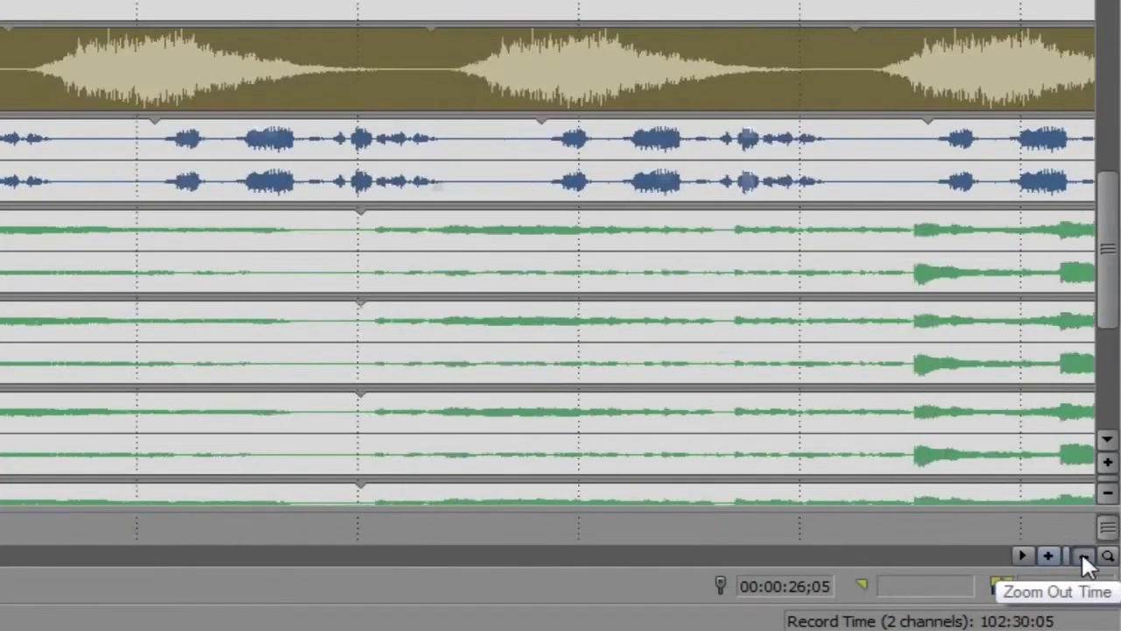
{"action": "left_click", "coordinate": [1083, 556]}
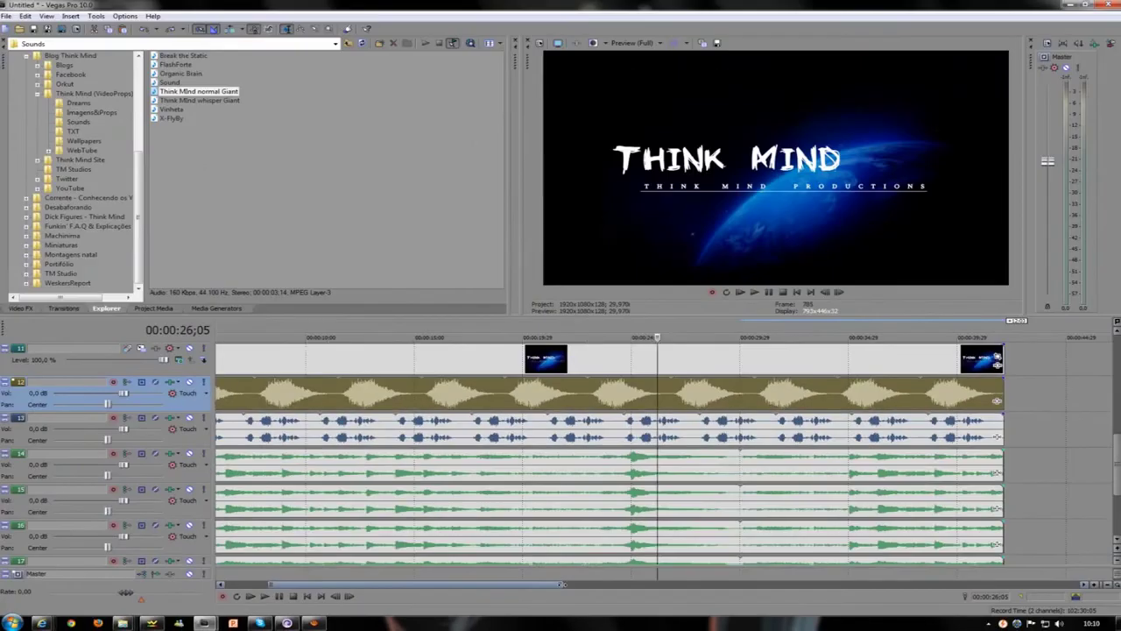
{"action": "mouse_move", "coordinate": [561, 584]}
{"action": "left_mouse_down"}
{"action": "mouse_move", "coordinate": [745, 584]}
{"action": "mouse_move", "coordinate": [525, 584]}
{"action": "mouse_move", "coordinate": [701, 584]}
{"action": "mouse_move", "coordinate": [580, 584]}
{"action": "left_mouse_up"}
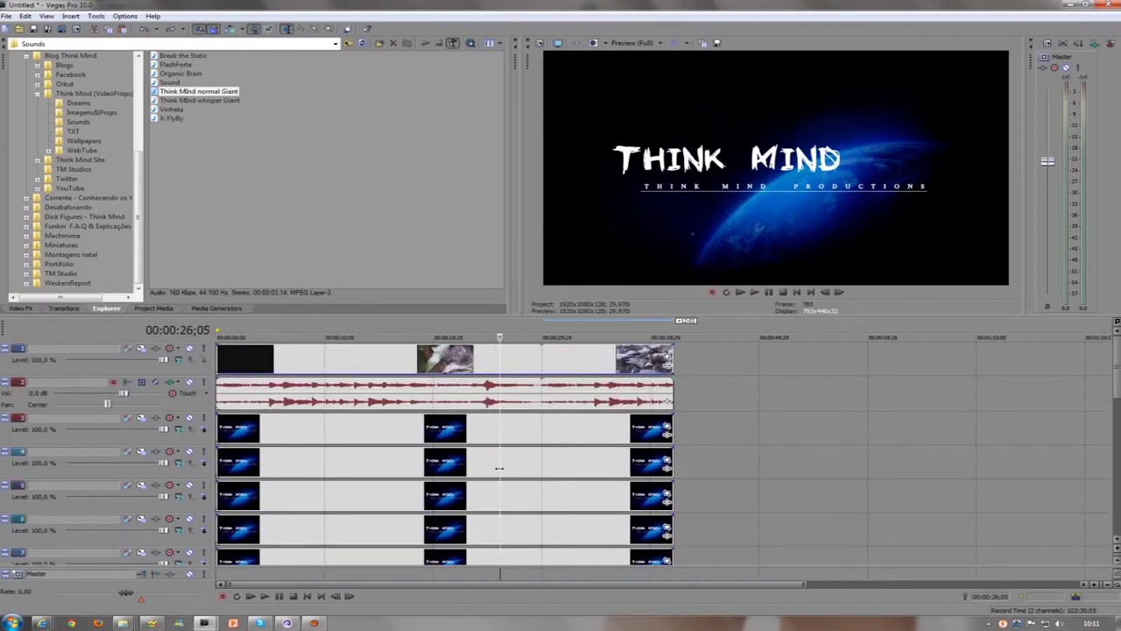
- Locate the scene change in the track 1 video at frame level, placing the playhead at 00:00:17;07
{"action": "left_click", "coordinate": [433, 470]}
{"action": "left_click", "coordinate": [564, 472]}
{"action": "left_click", "coordinate": [508, 469]}
{"action": "left_click", "coordinate": [410, 369]}
{"action": "mouse_move", "coordinate": [409, 369]}
{"action": "left_mouse_down"}
{"action": "mouse_move", "coordinate": [344, 368]}
{"action": "mouse_move", "coordinate": [404, 382]}
{"action": "left_mouse_up"}
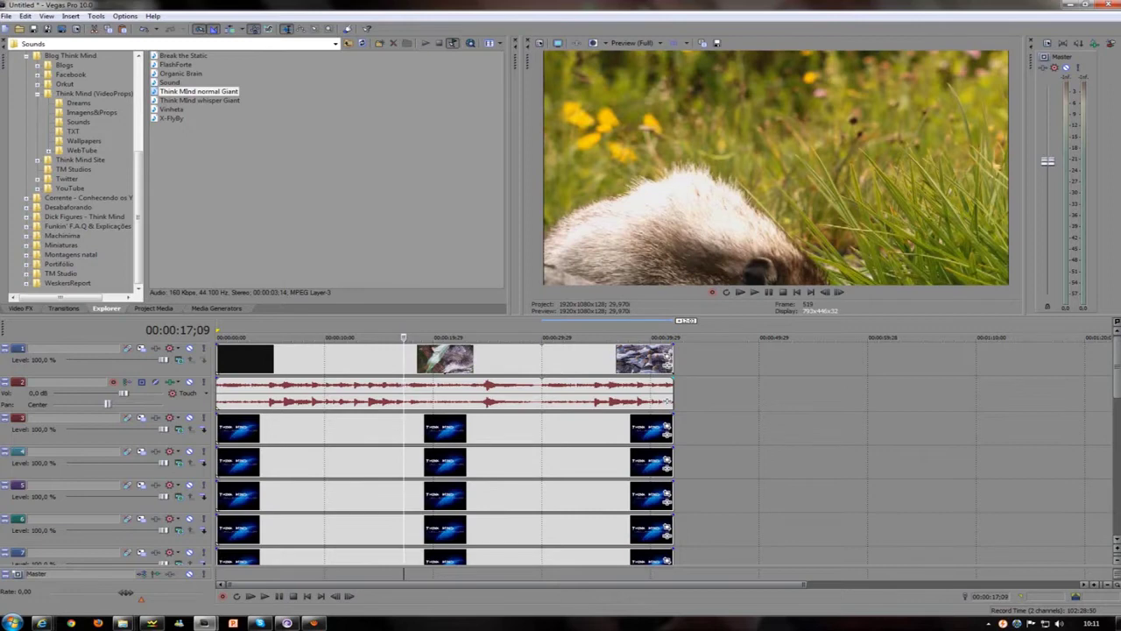
{"action": "scroll", "coordinate": [663, 367], "scroll_direction": "up", "scroll_amount": 10}
{"action": "left_click_drag", "start_coordinate": [649, 361], "coordinate": [612, 369]}
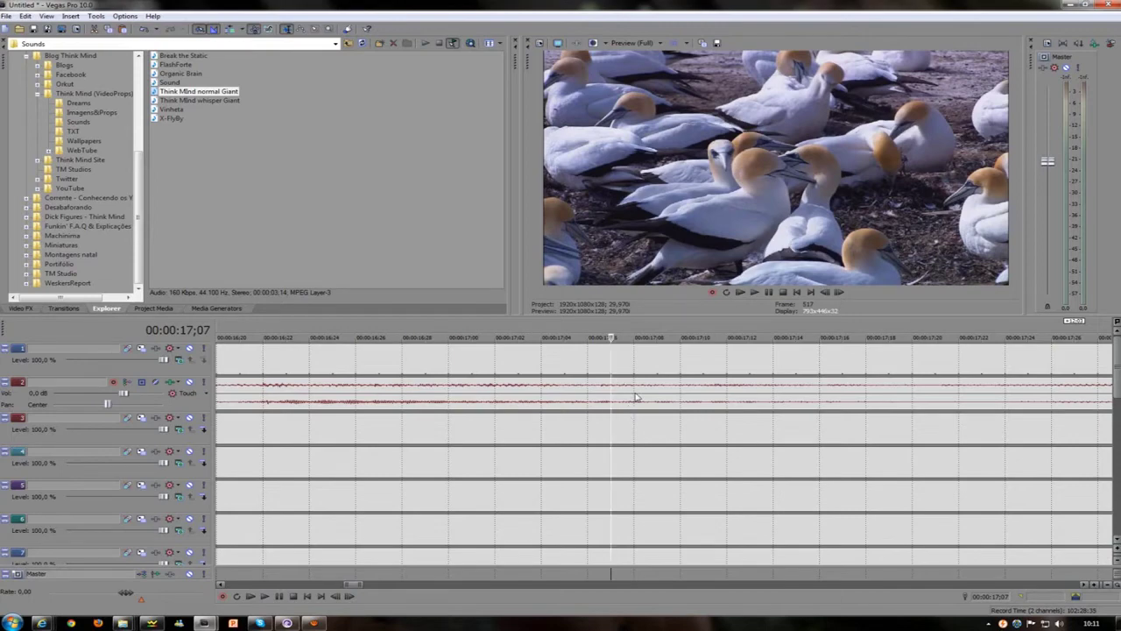
{"action": "mouse_move", "coordinate": [610, 359]}
{"action": "left_mouse_down"}
{"action": "mouse_move", "coordinate": [633, 360]}
{"action": "mouse_move", "coordinate": [611, 360]}
{"action": "left_mouse_up"}
{"action": "mouse_move", "coordinate": [603, 361]}
{"action": "left_mouse_down"}
{"action": "mouse_move", "coordinate": [583, 363]}
{"action": "mouse_move", "coordinate": [637, 363]}
{"action": "mouse_move", "coordinate": [611, 363]}
{"action": "left_mouse_up"}
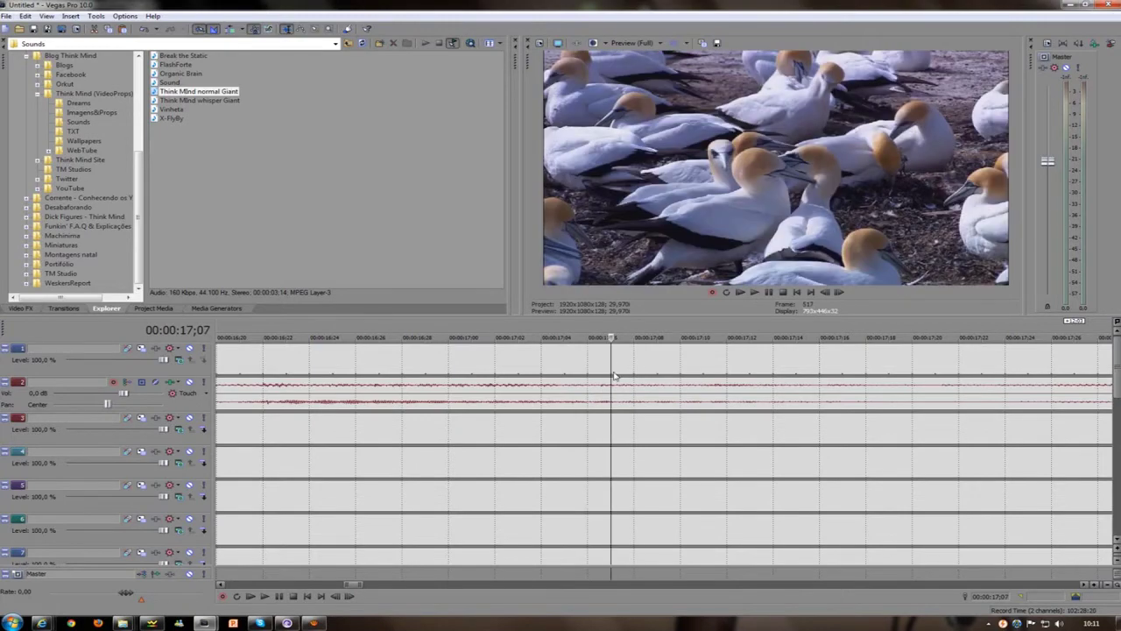
- Move the playhead frame by frame around the scene change and split the video and its audio on tracks 1 and 2 at 00:00:17;07
{"action": "scroll", "coordinate": [615, 382], "scroll_direction": "down", "scroll_amount": 5}
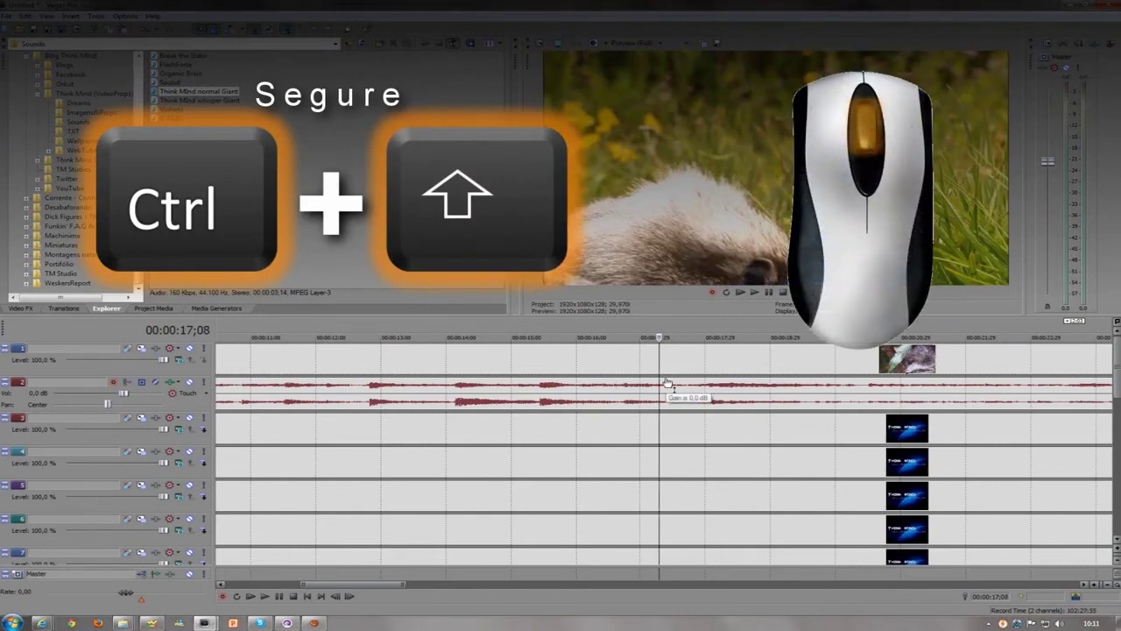
{"action": "scroll", "coordinate": [667, 384], "scroll_direction": "down", "scroll_amount": 2}
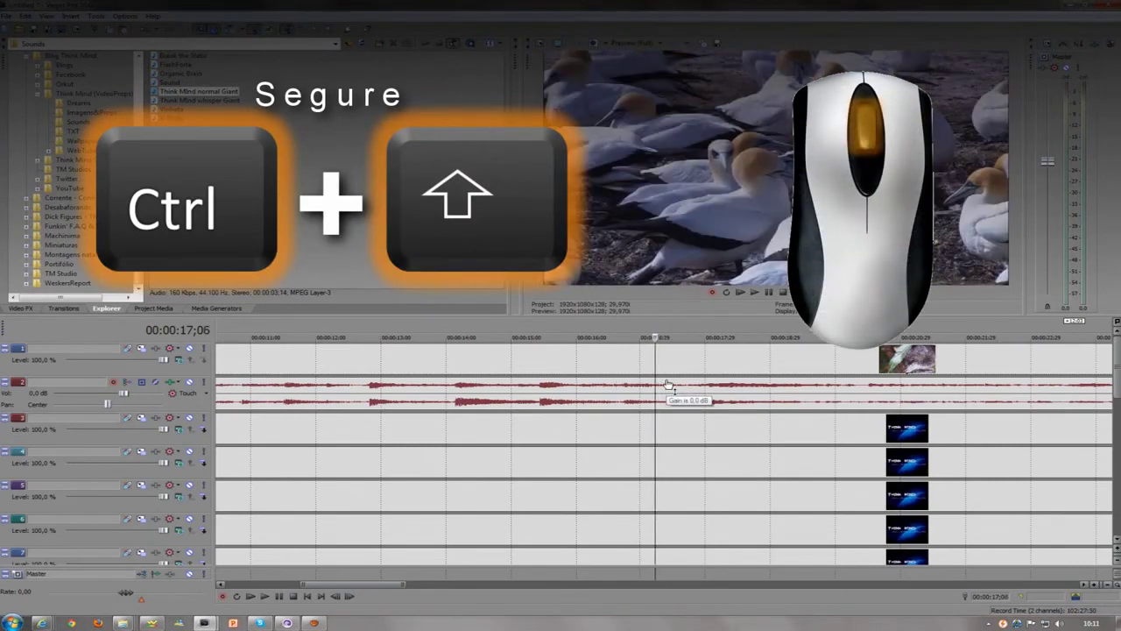
{"action": "scroll", "coordinate": [741, 353], "scroll_direction": "up", "scroll_amount": 3}
{"action": "scroll", "coordinate": [734, 360], "scroll_direction": "down", "scroll_amount": 5}
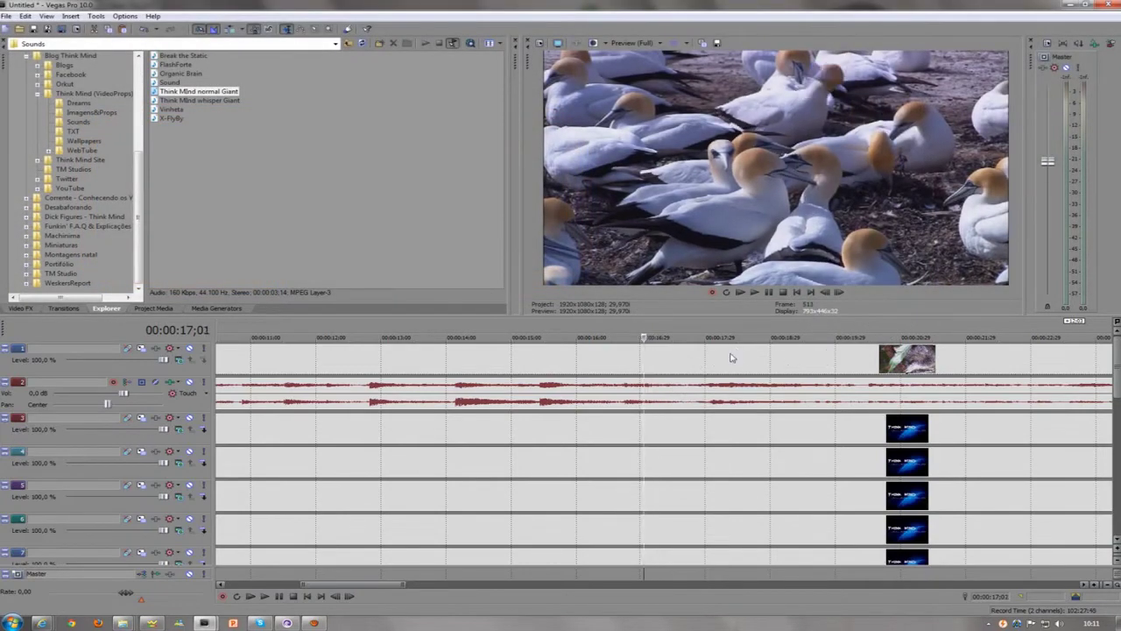
{"action": "scroll", "coordinate": [735, 363], "scroll_direction": "down", "scroll_amount": 2}
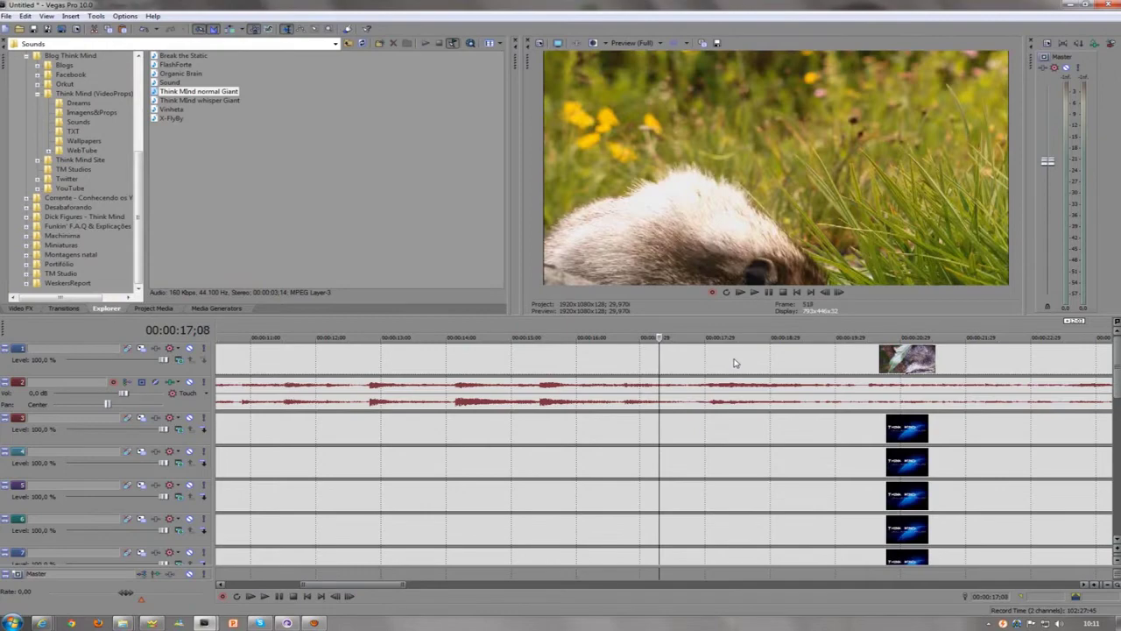
{"action": "scroll", "coordinate": [736, 363], "scroll_direction": "down", "scroll_amount": 1}
{"action": "scroll", "coordinate": [737, 366], "scroll_direction": "up", "scroll_amount": 1}
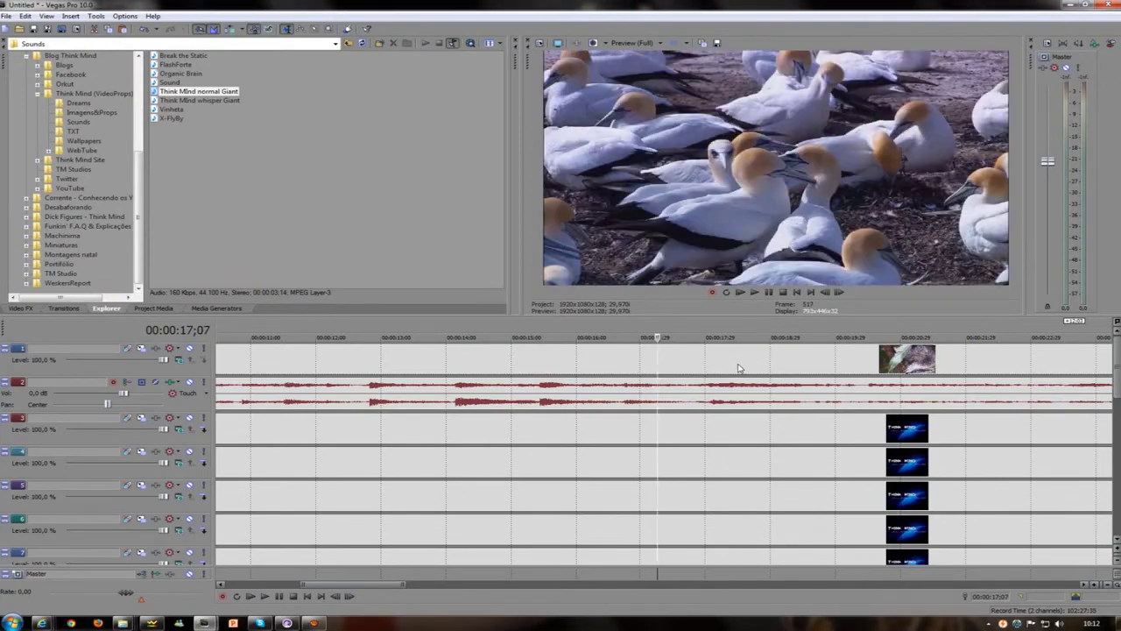
{"action": "key", "text": "s"}
{"action": "scroll", "coordinate": [673, 368], "scroll_direction": "down", "scroll_amount": 1}
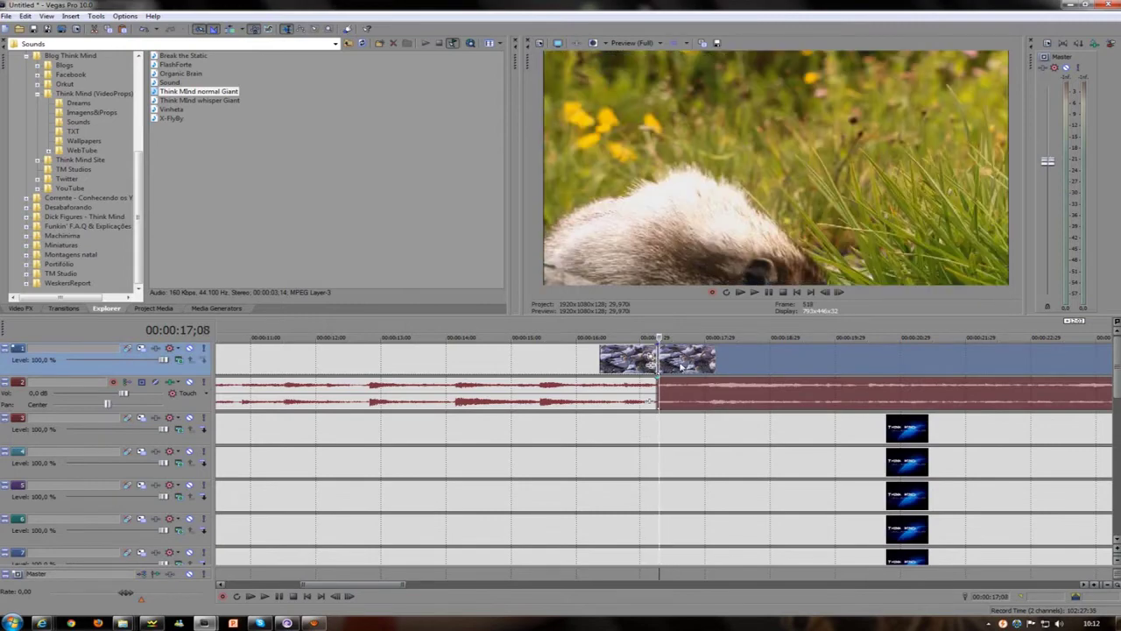
{"action": "left_click_drag", "start_coordinate": [680, 366], "coordinate": [736, 366]}
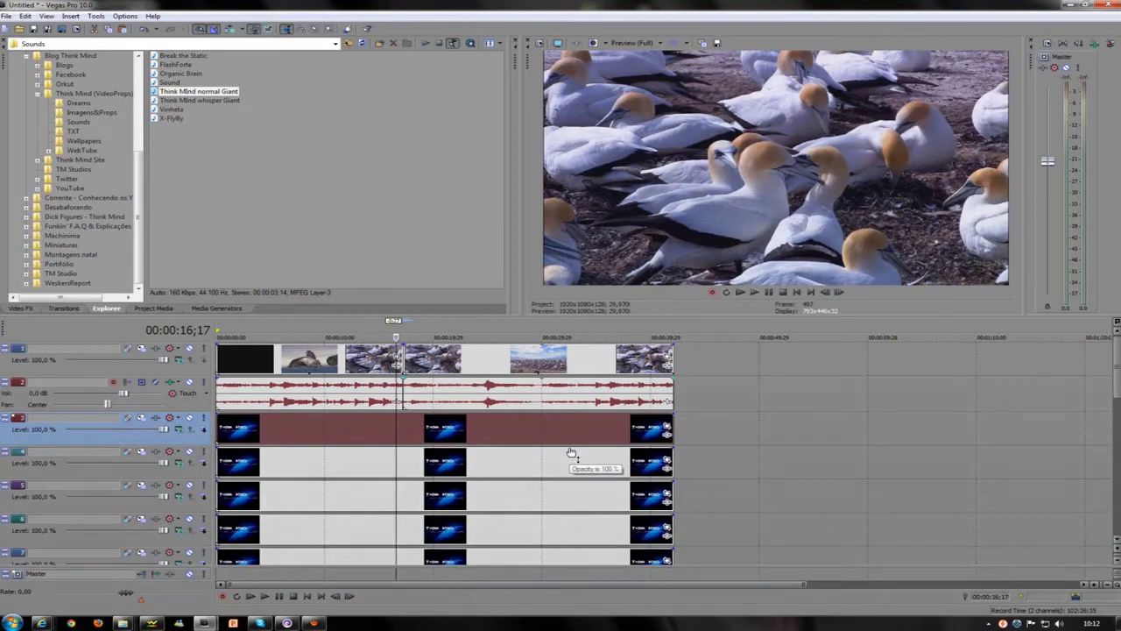
- Review the tracks with the timeline maximized over the other windows and return to the normal layout
{"action": "key", "text": "F11"}
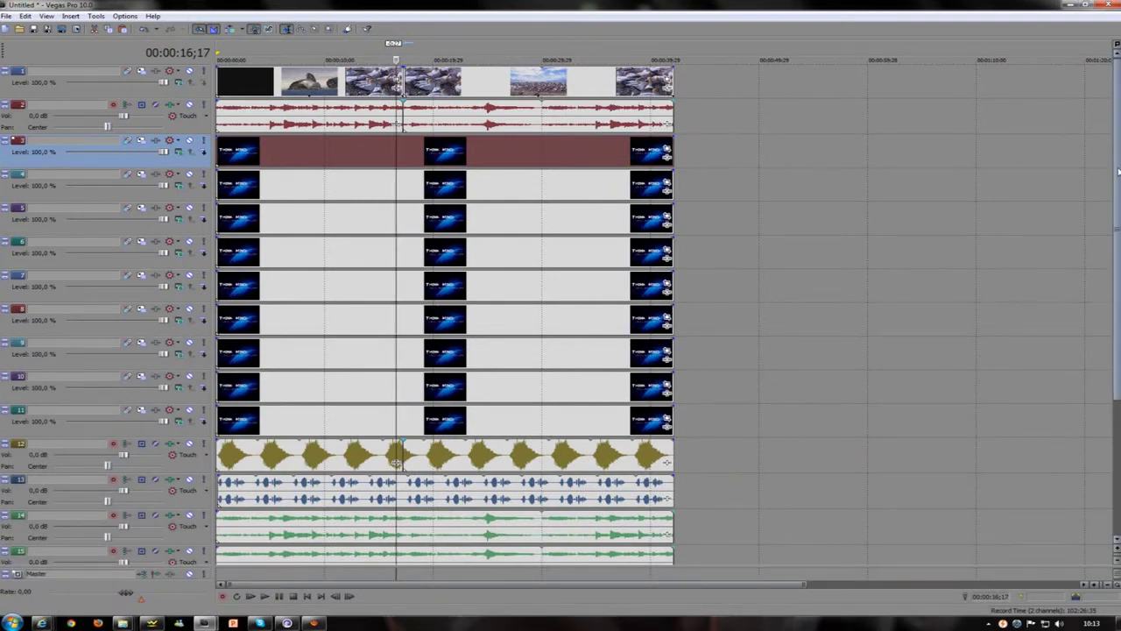
{"action": "scroll", "coordinate": [1118, 171], "scroll_direction": "down", "scroll_amount": 3}
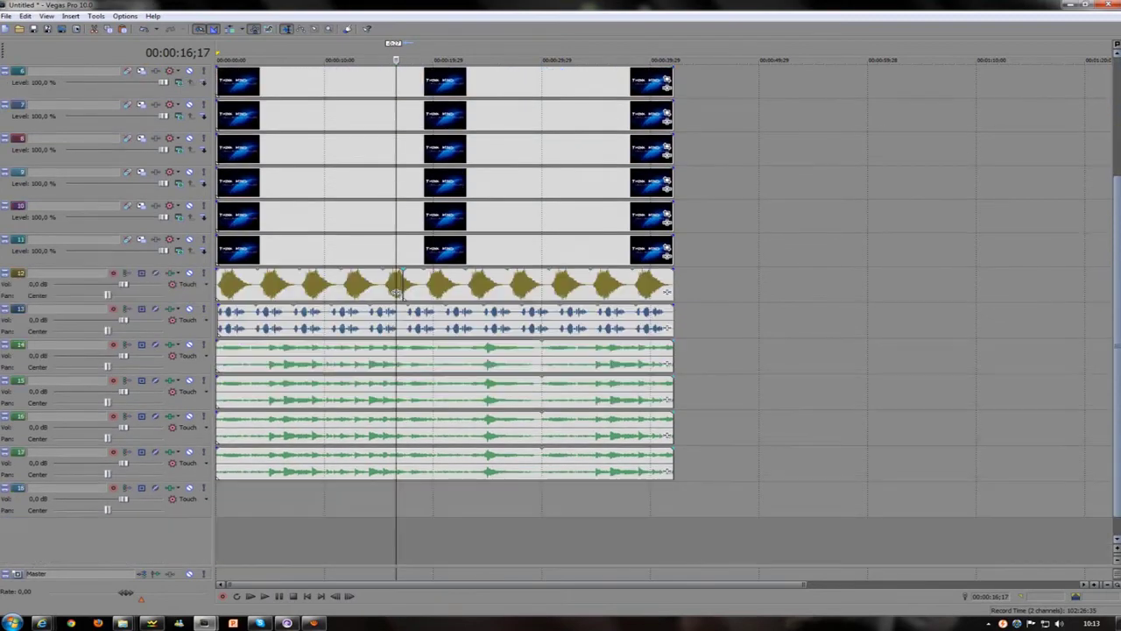
{"action": "scroll", "coordinate": [1118, 171], "scroll_direction": "up", "scroll_amount": 3}
{"action": "scroll", "coordinate": [1119, 170], "scroll_direction": "down", "scroll_amount": 3}
{"action": "scroll", "coordinate": [1119, 171], "scroll_direction": "up", "scroll_amount": 3}
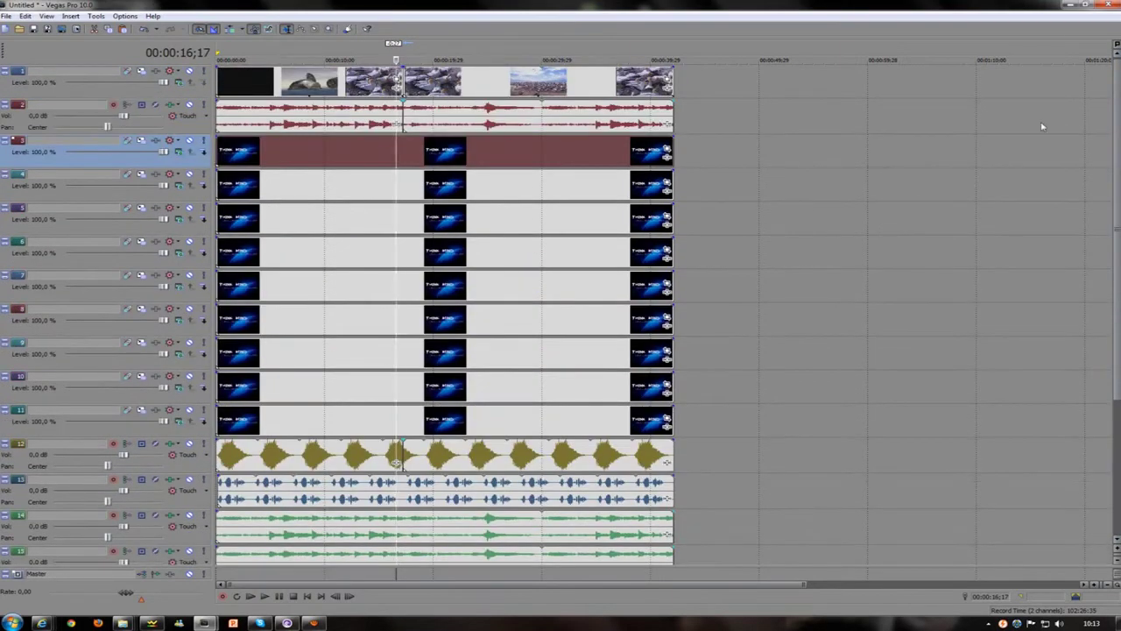
{"action": "key", "text": "F11"}
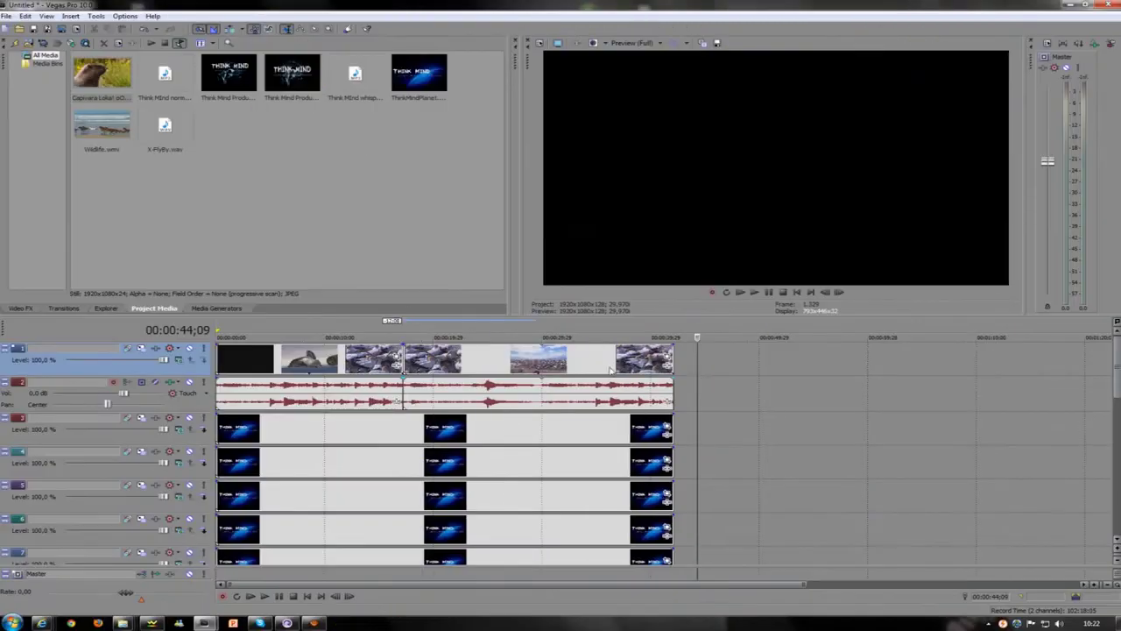
- Insert a new video track above the first video track and a new audio track at the existing audio track
{"action": "left_click", "coordinate": [611, 370]}
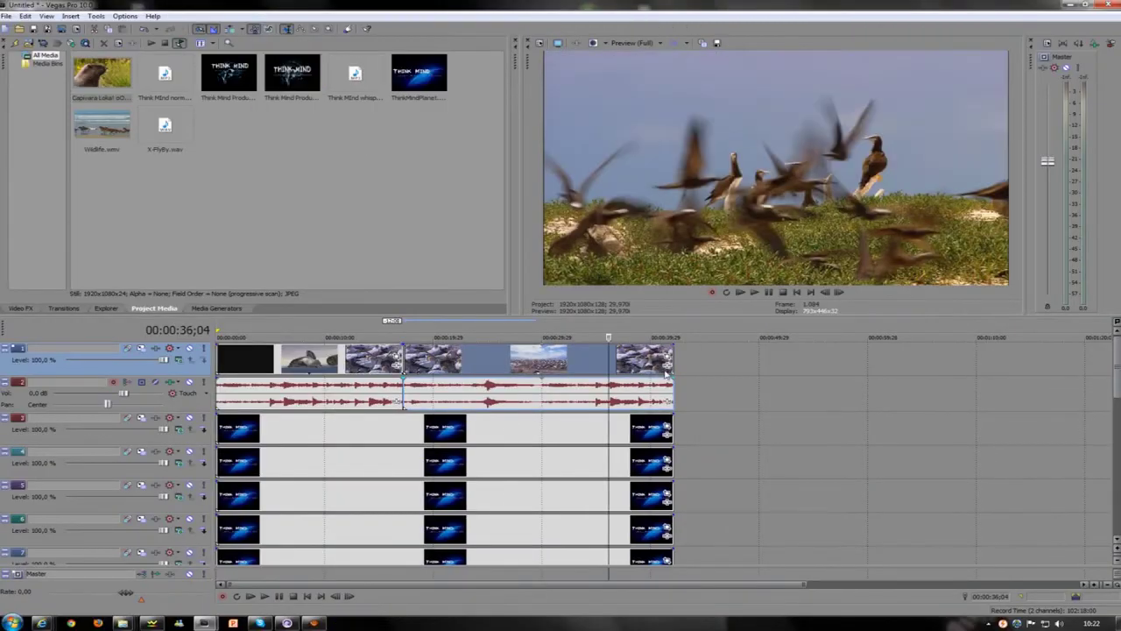
{"action": "left_click", "coordinate": [700, 368]}
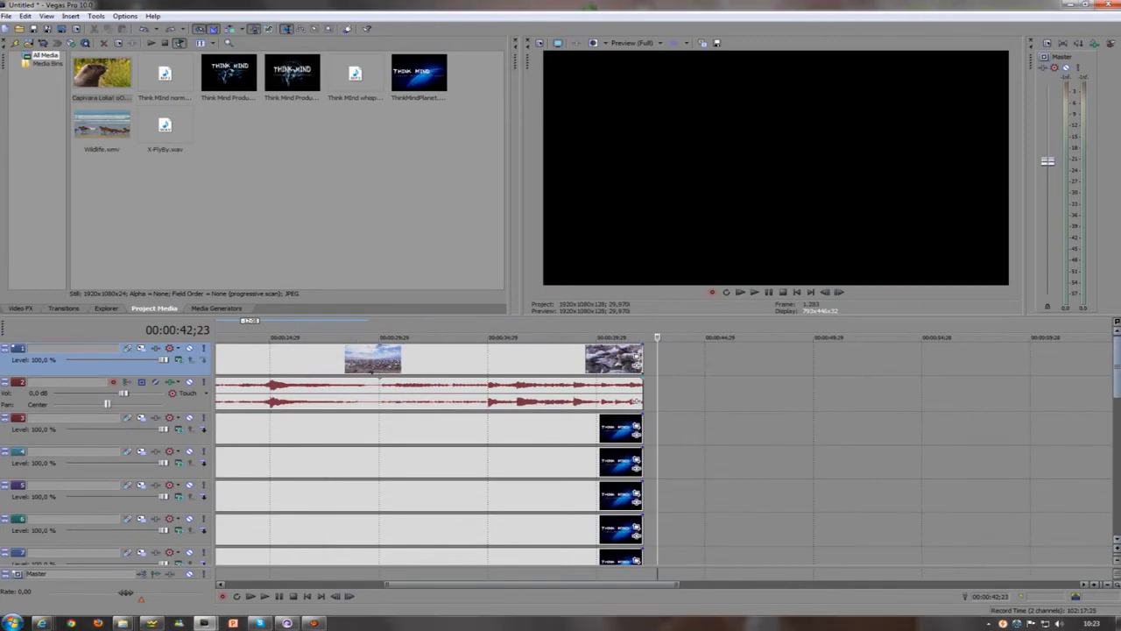
{"action": "right_click", "coordinate": [681, 356]}
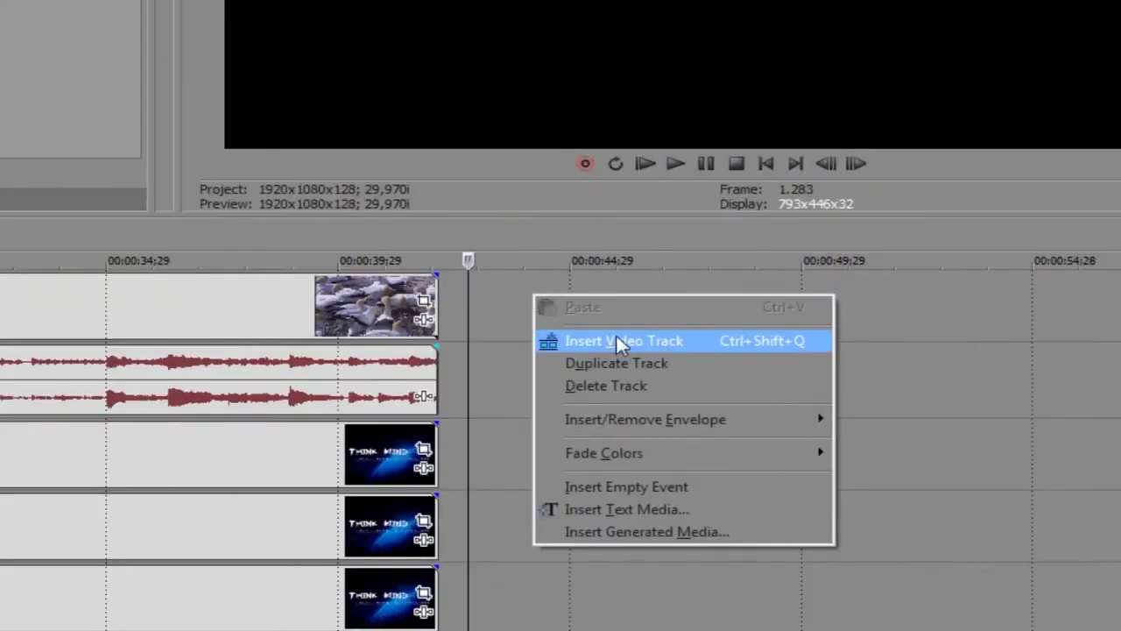
{"action": "left_click", "coordinate": [617, 340]}
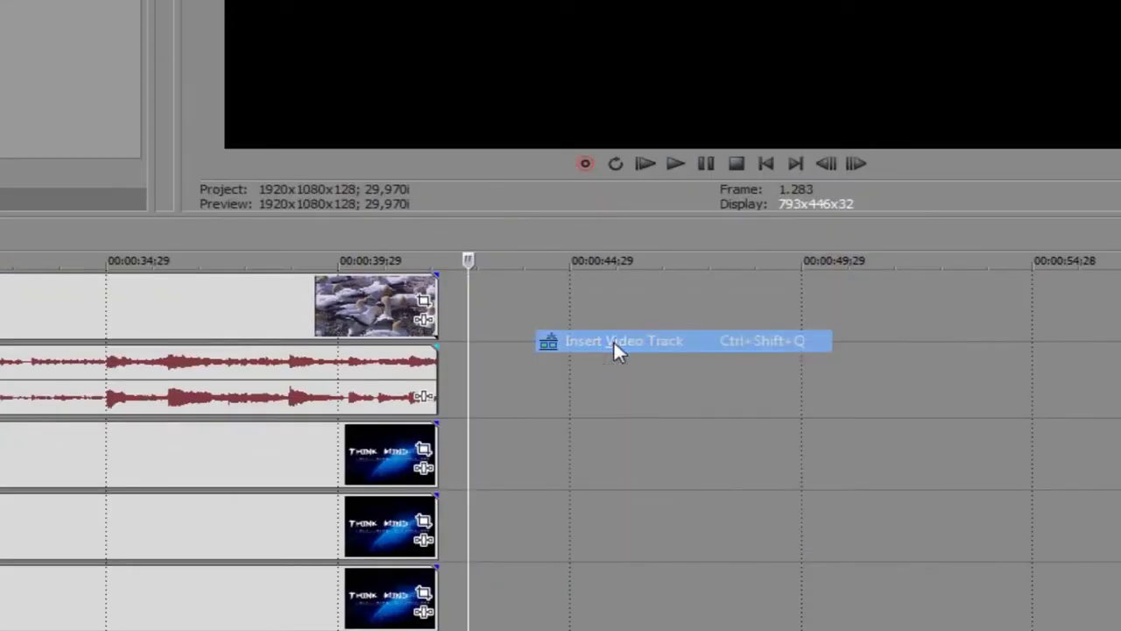
{"action": "right_click", "coordinate": [541, 455]}
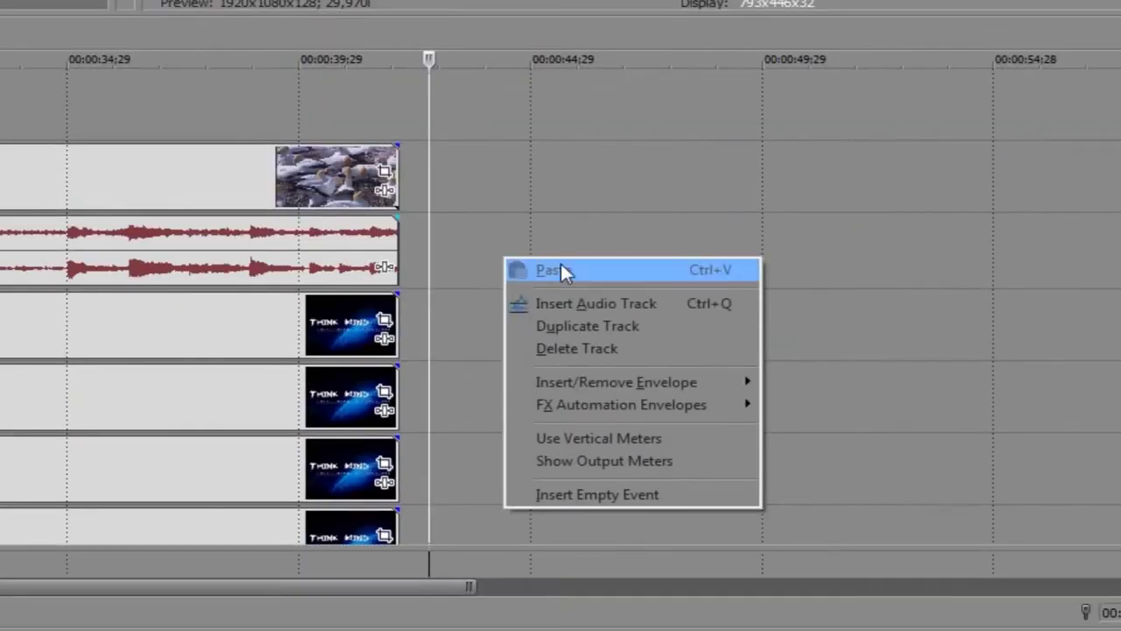
{"action": "left_click", "coordinate": [590, 304]}
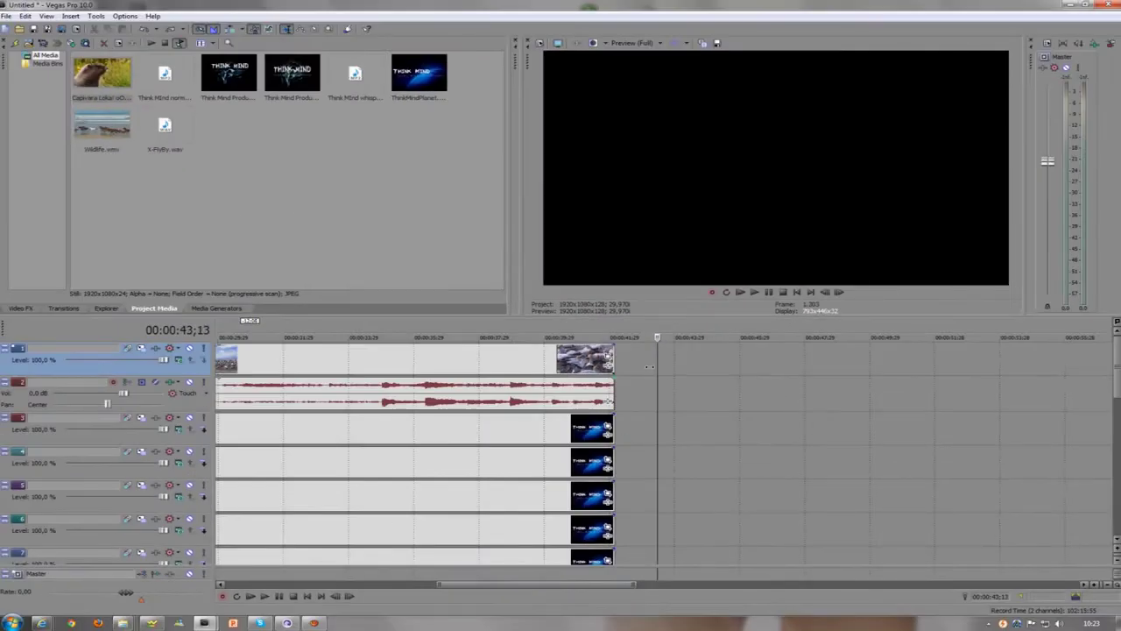
- Insert a new video track above the wildlife video and add a text media event to it at 00:00:43;13
{"action": "right_click", "coordinate": [650, 368]}
{"action": "left_click", "coordinate": [668, 377]}
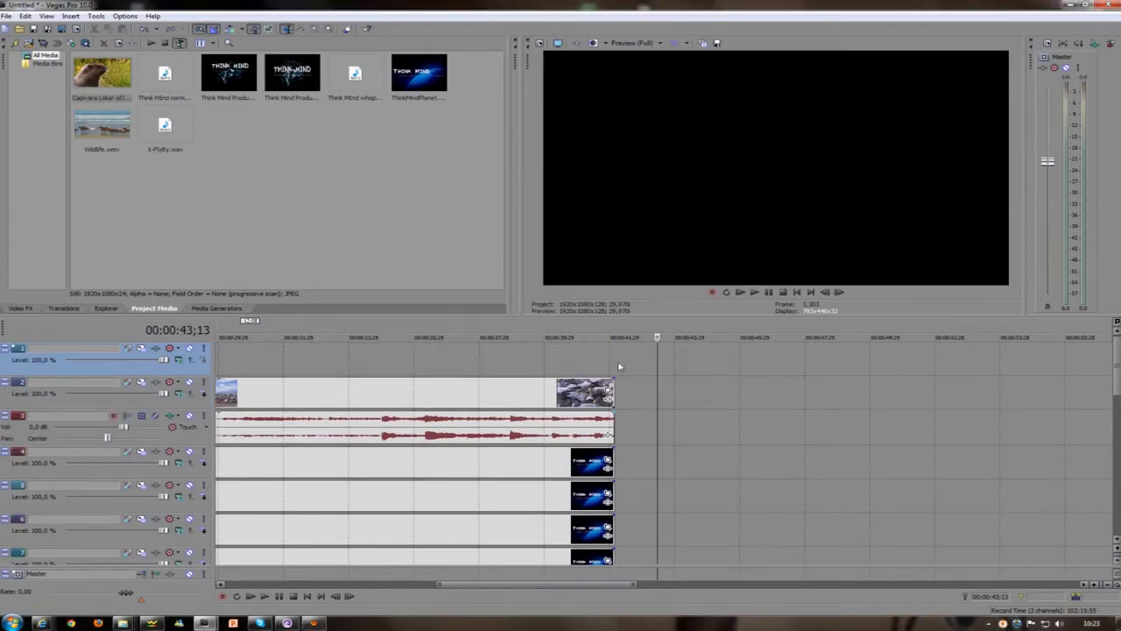
{"action": "right_click", "coordinate": [639, 357]}
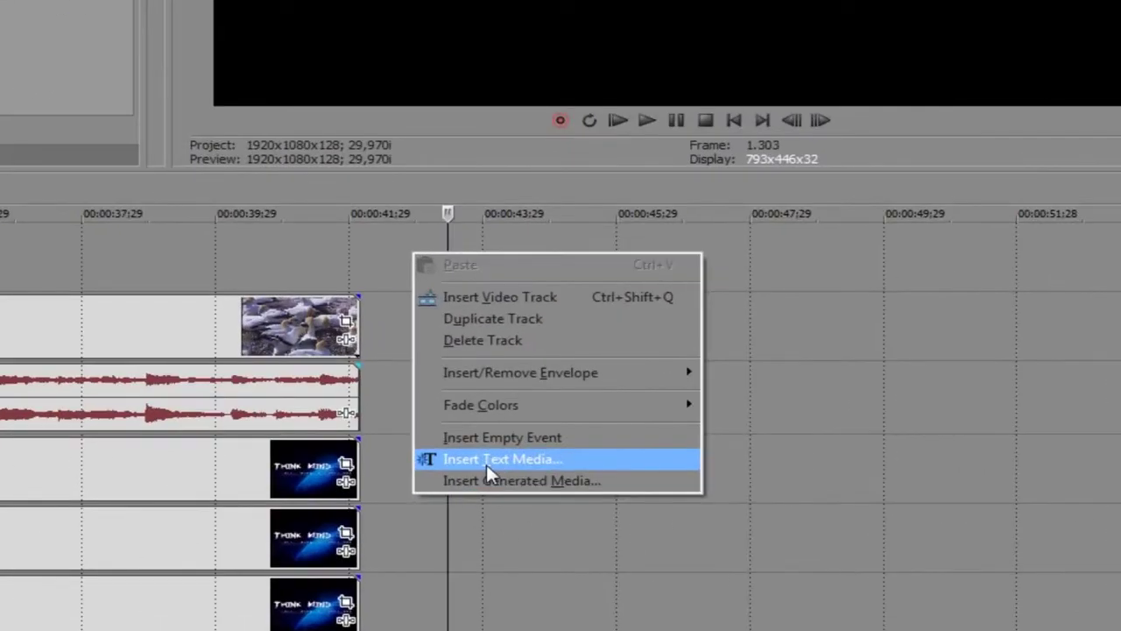
{"action": "left_click", "coordinate": [578, 464]}
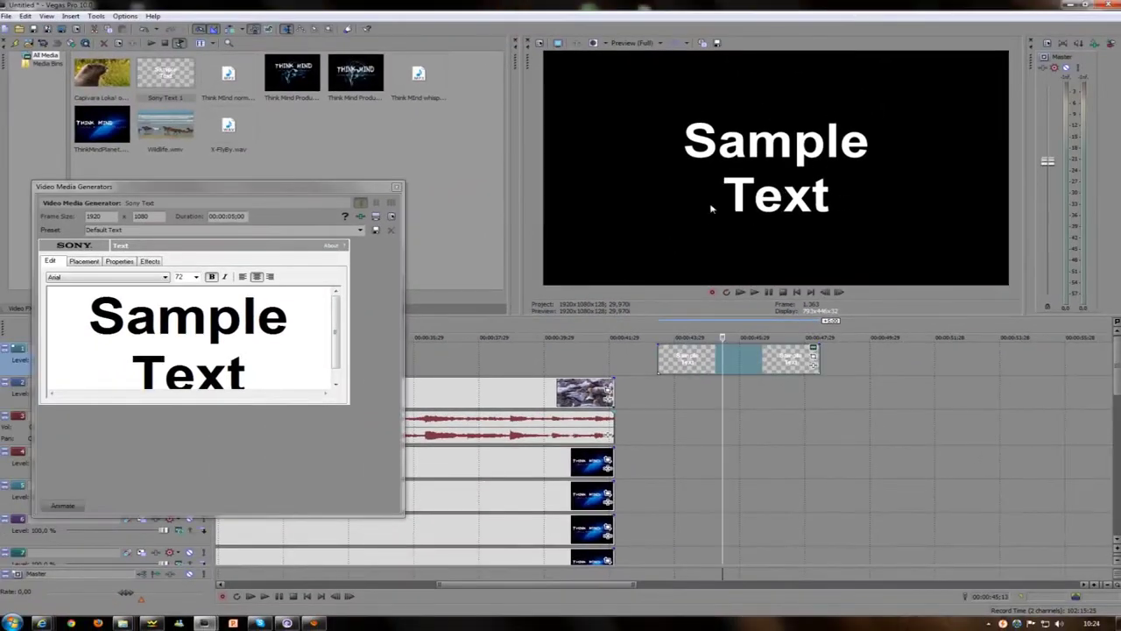
- Replace the sample text in the text generator with "Think Mind"
{"action": "left_click", "coordinate": [309, 363]}
{"action": "left_click_drag", "start_coordinate": [275, 380], "coordinate": [134, 269]}
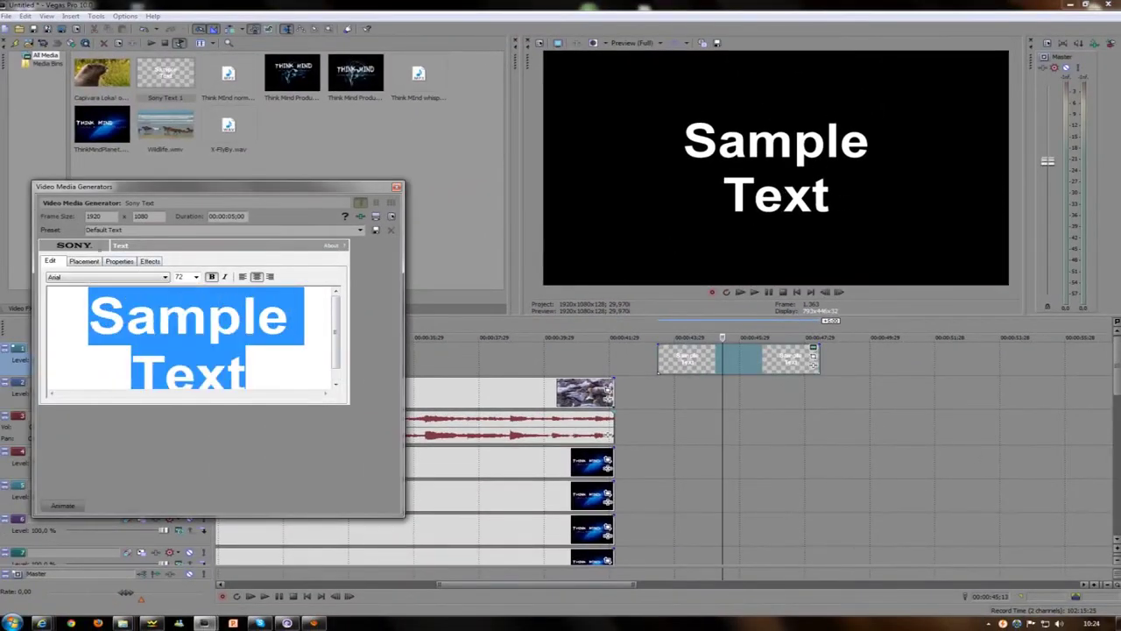
{"action": "key", "text": "Delete"}
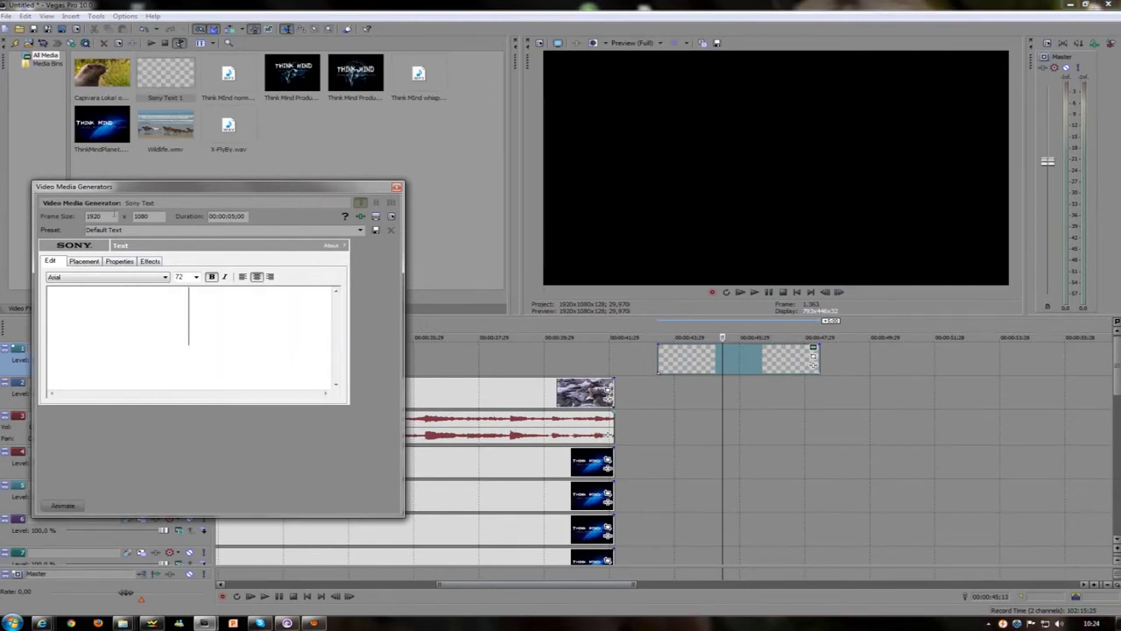
{"action": "type", "text": "Think Mind"}
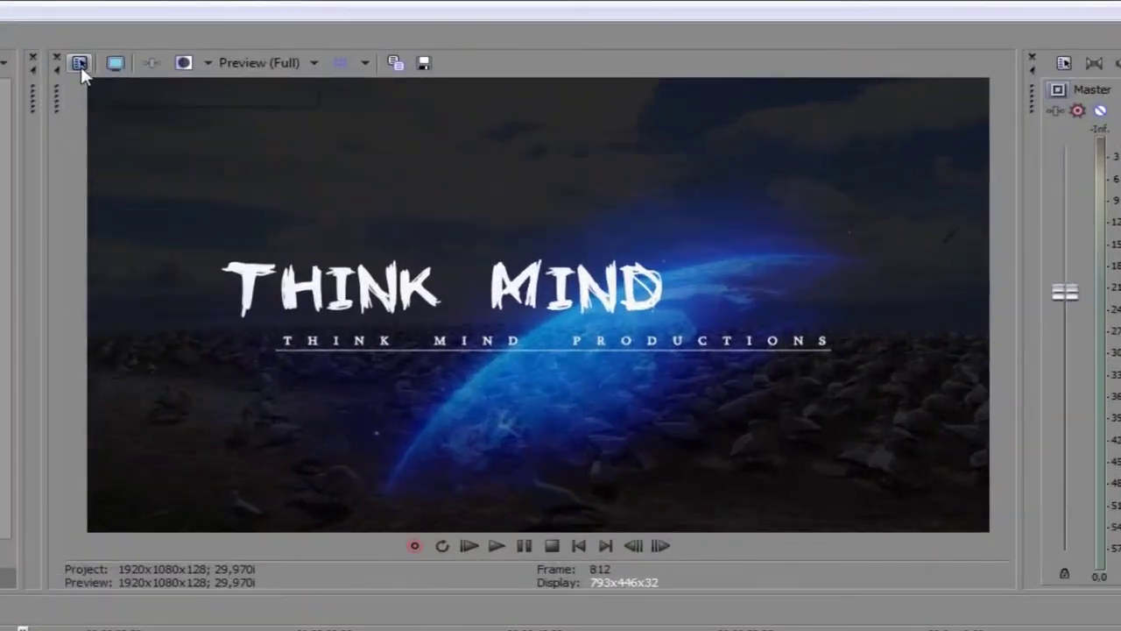
- Look at the template choices in the project's video properties and preview the current frame full screen before returning to the editor
{"action": "left_click", "coordinate": [80, 62]}
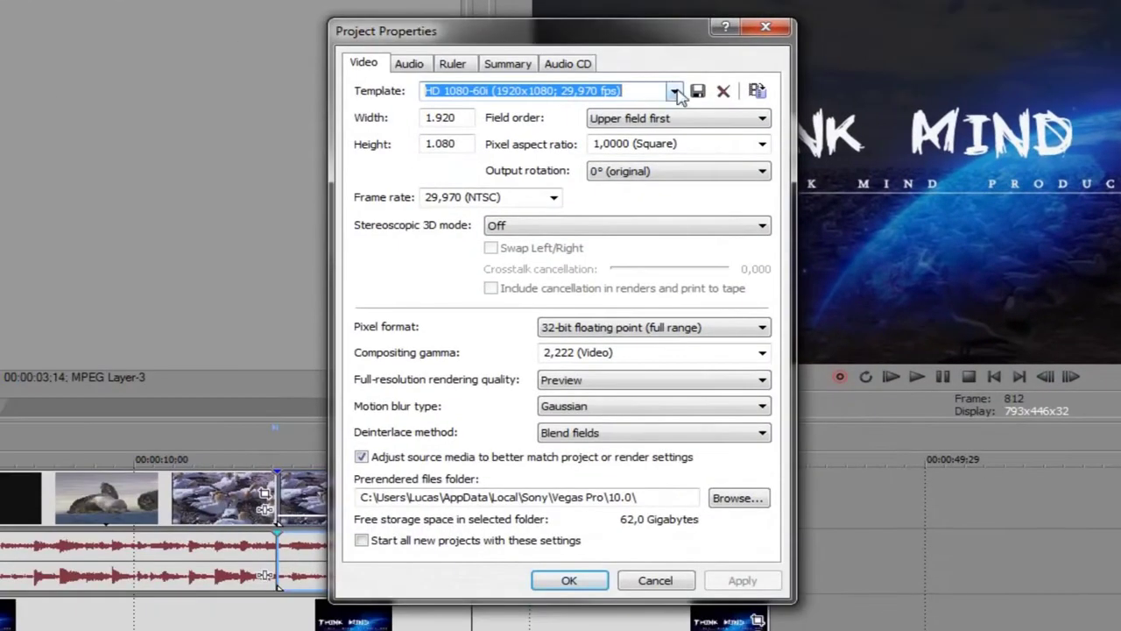
{"action": "left_click", "coordinate": [674, 91]}
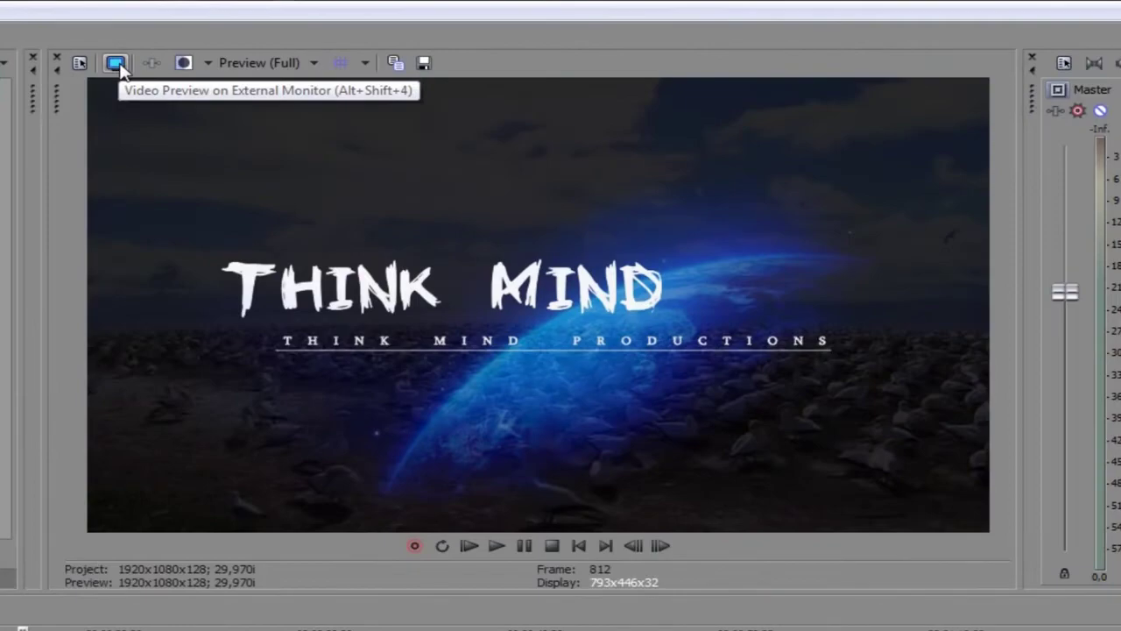
{"action": "left_click", "coordinate": [118, 63]}
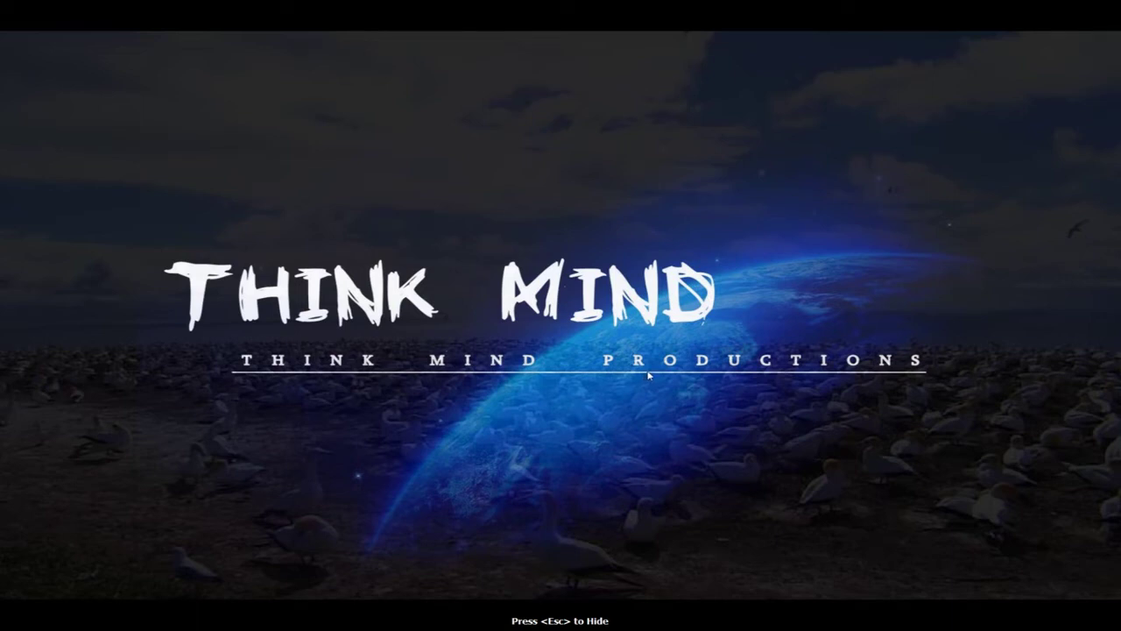
{"action": "key", "text": "Escape"}
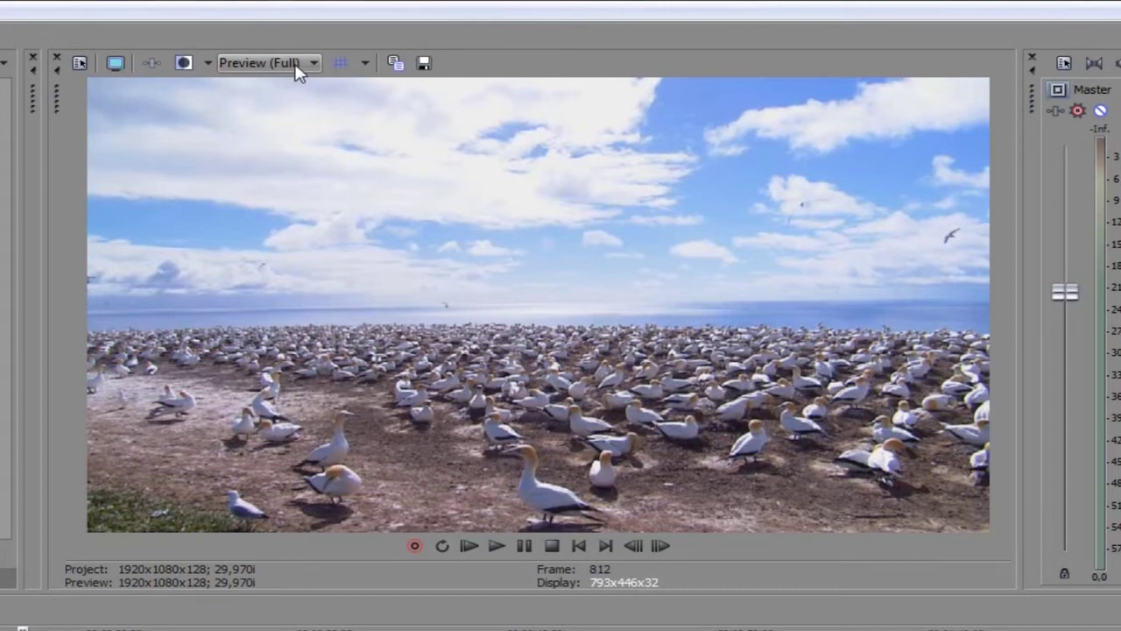
- Try the preview quality settings Preview (Quarter) and Draft (Quarter)
{"action": "left_click", "coordinate": [295, 65]}
{"action": "mouse_move", "coordinate": [293, 108]}
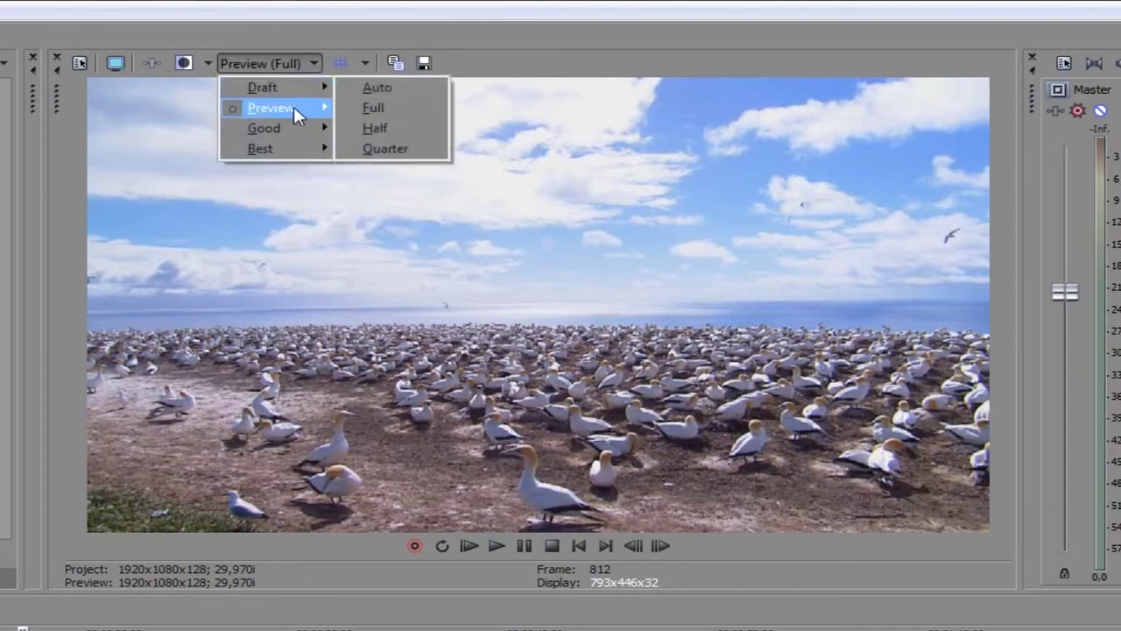
{"action": "mouse_move", "coordinate": [293, 144]}
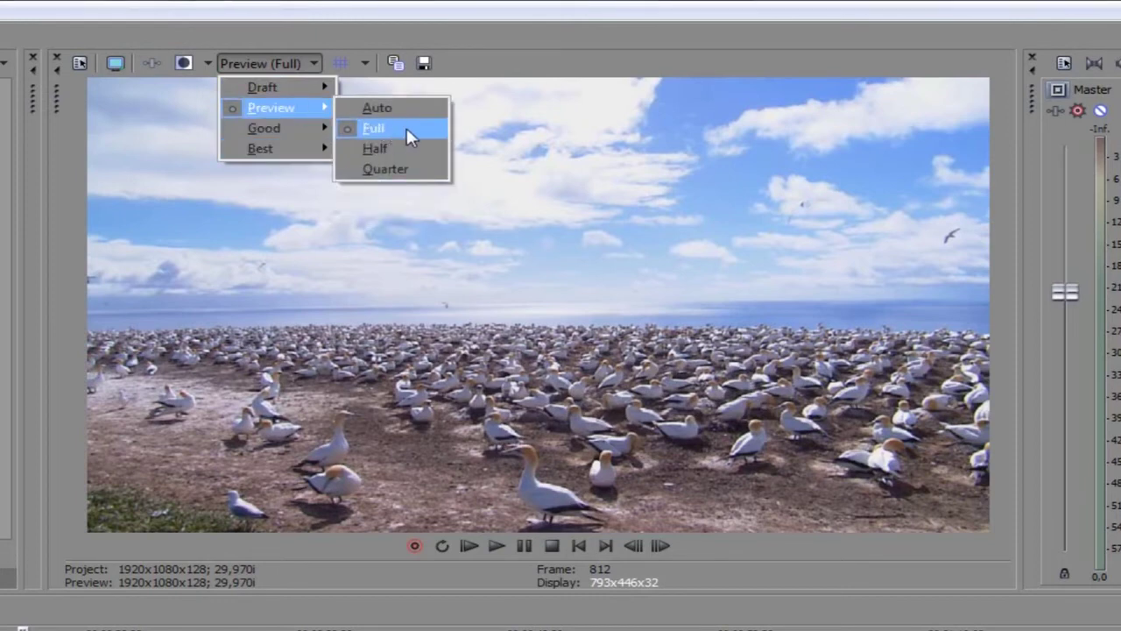
{"action": "left_click", "coordinate": [386, 106]}
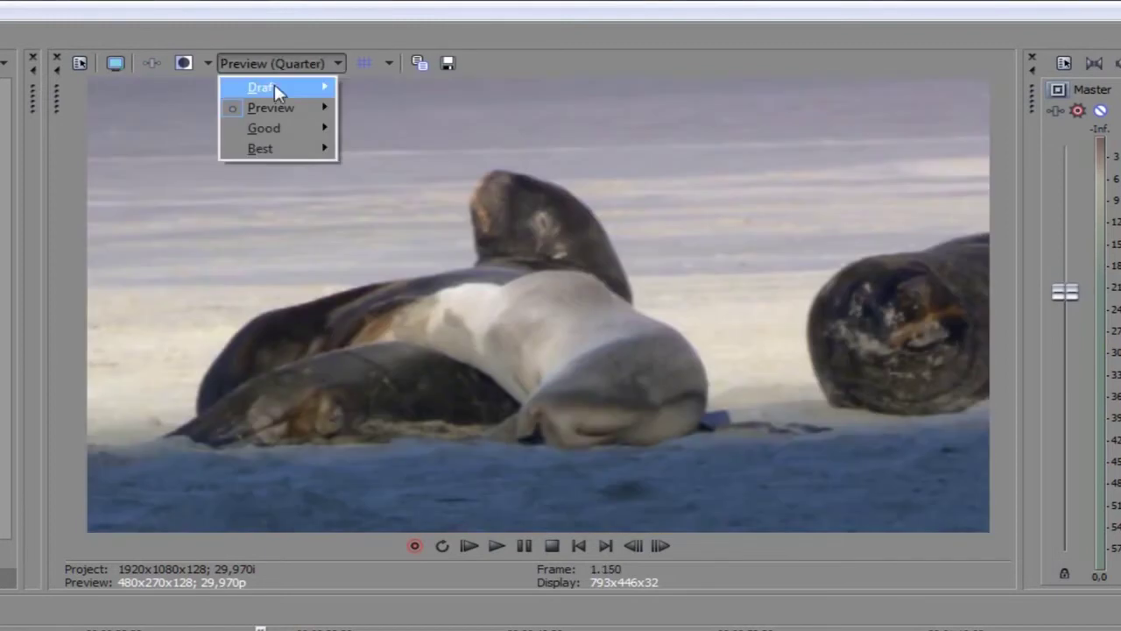
{"action": "mouse_move", "coordinate": [307, 90]}
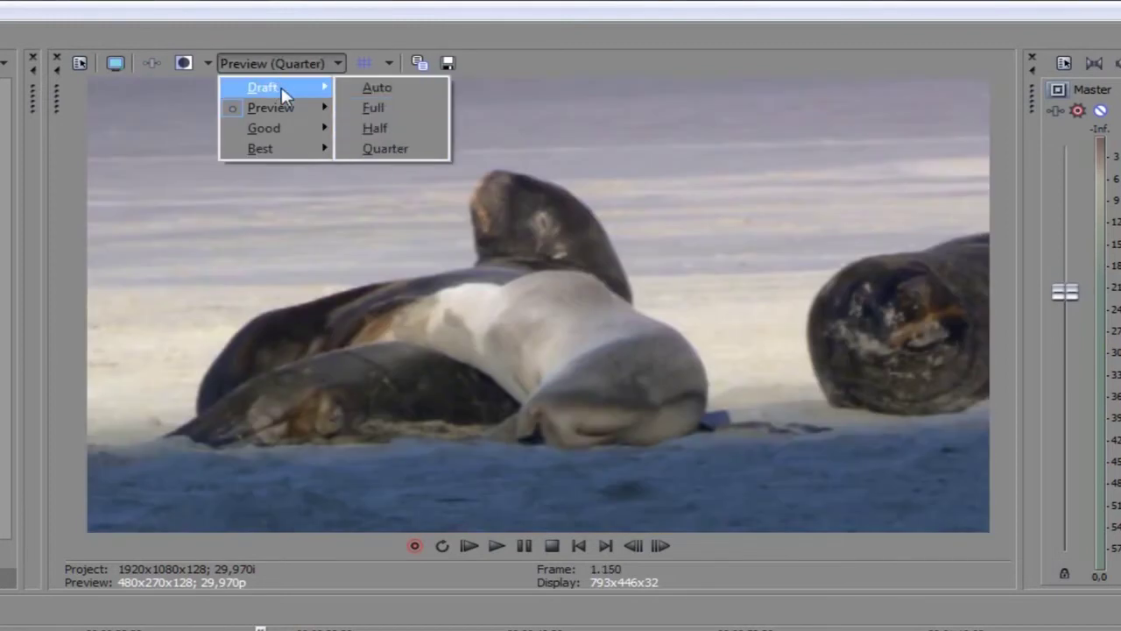
{"action": "left_click", "coordinate": [391, 152]}
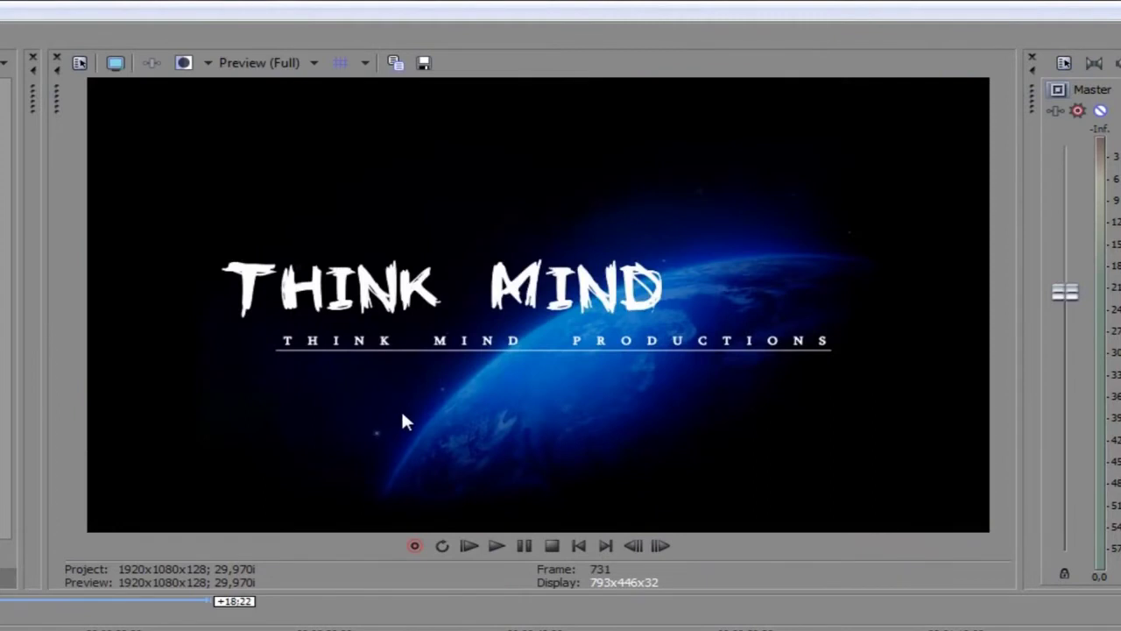
- Show the safe area guides over the video preview and hide them again
{"action": "left_click", "coordinate": [341, 66]}
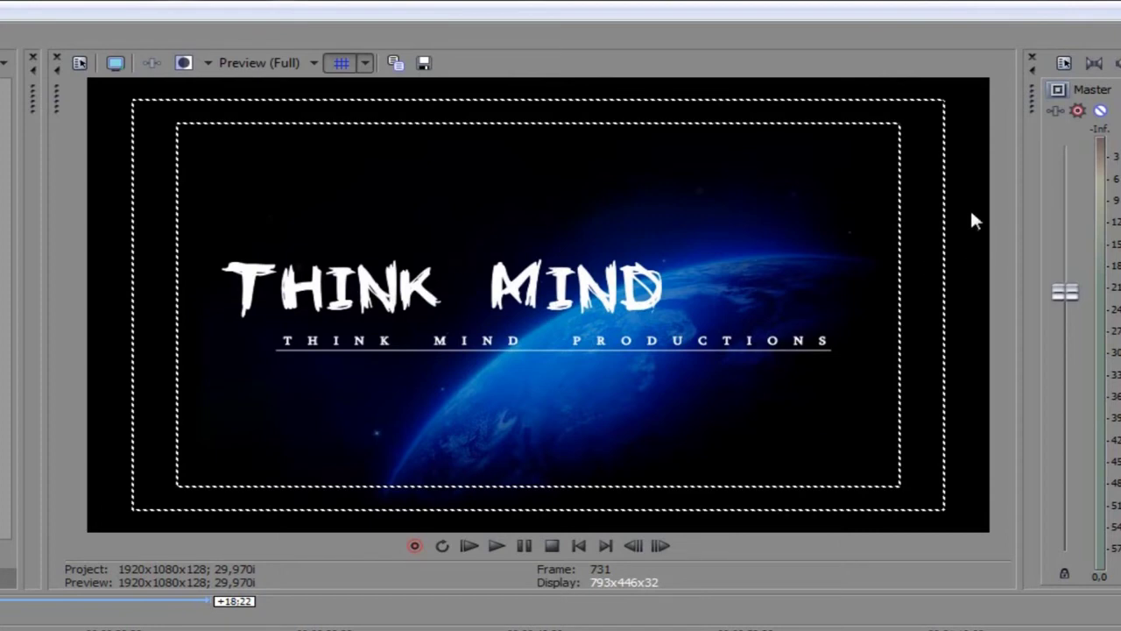
{"action": "left_click", "coordinate": [340, 62]}
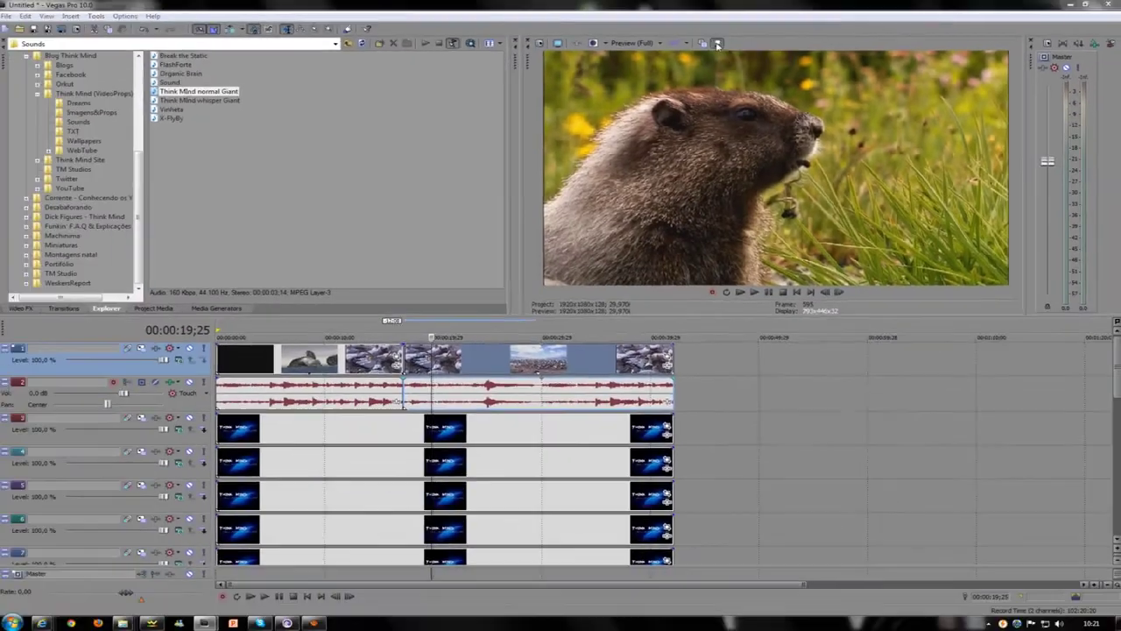
- Start saving a snapshot of the groundhog frame, with Joint Picture Experts Group (*.jpg) as type and the desktop (Área de Trabalho) as location
{"action": "left_click", "coordinate": [424, 63]}
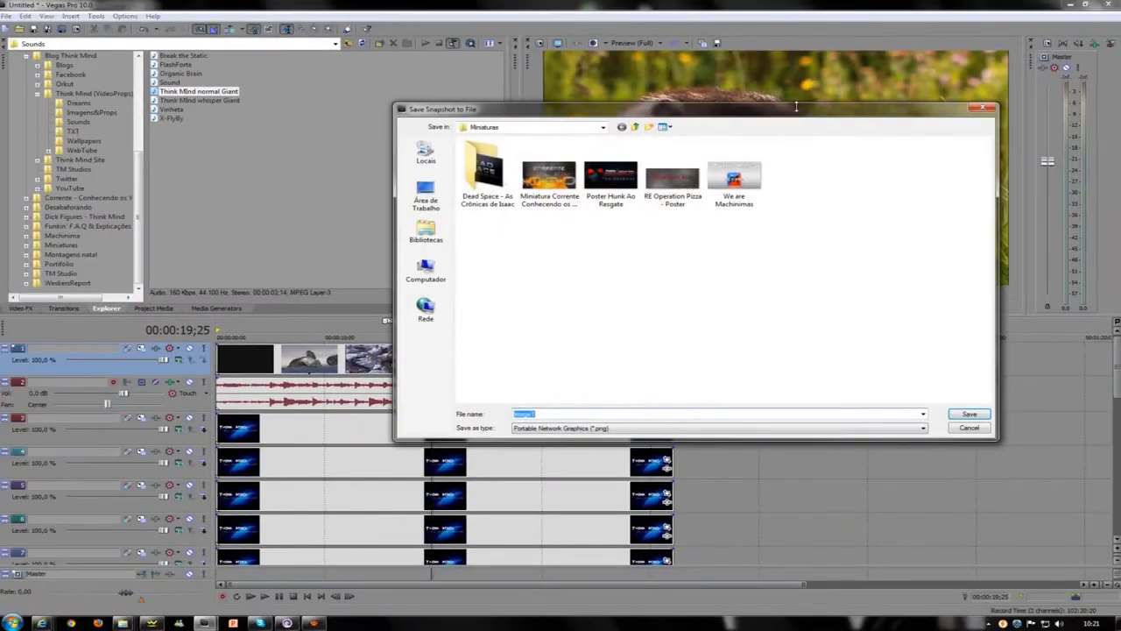
{"action": "left_click_drag", "start_coordinate": [806, 111], "coordinate": [493, 174]}
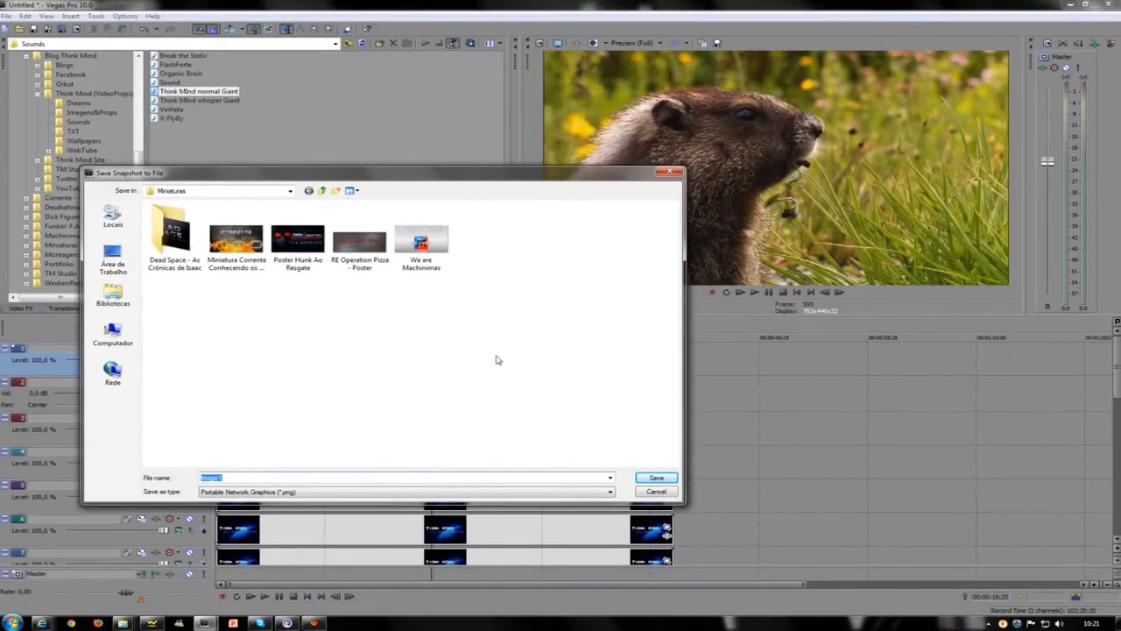
{"action": "left_click", "coordinate": [303, 491]}
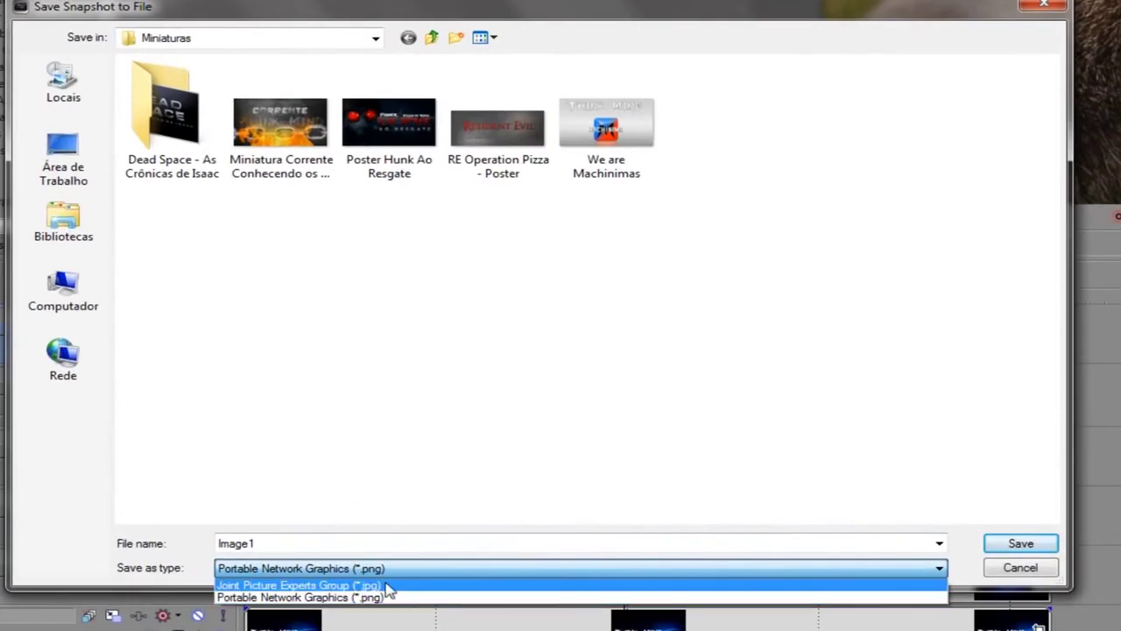
{"action": "left_click", "coordinate": [354, 553]}
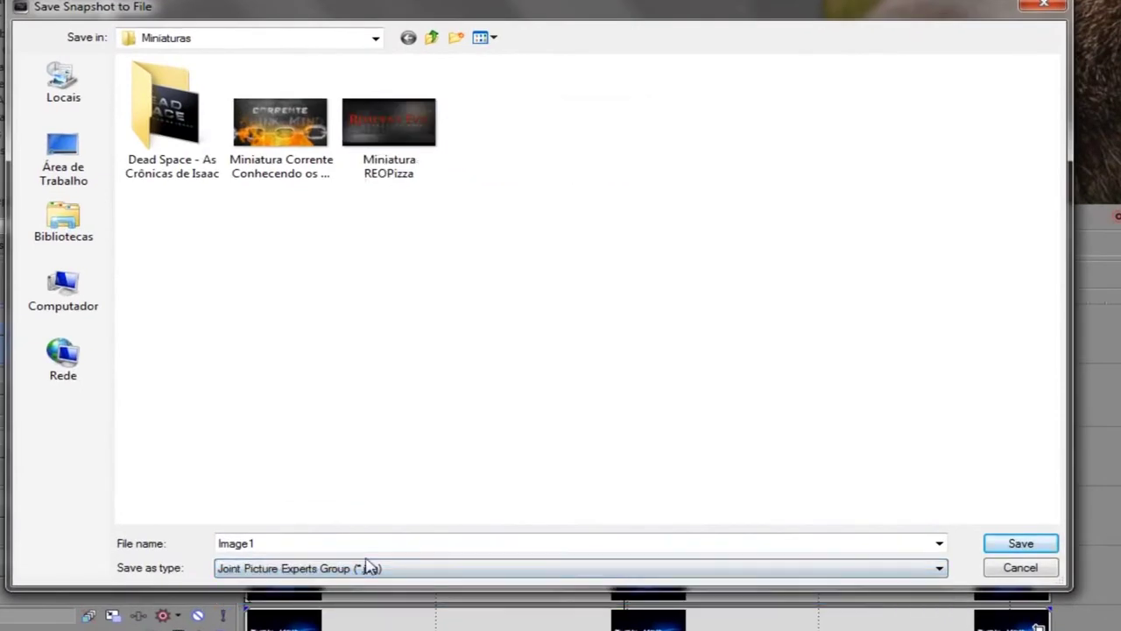
{"action": "left_click", "coordinate": [68, 167]}
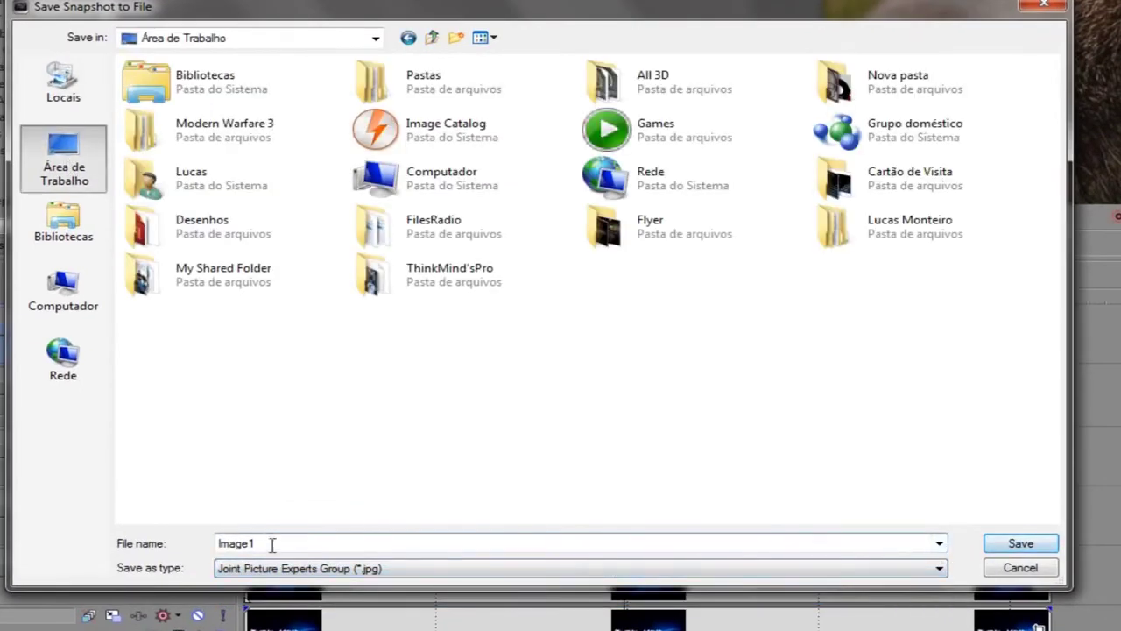
- Save the snapshot under the name "Capivara Loka! oO" and open the saved image from the desktop
{"action": "double_click", "coordinate": [418, 545]}
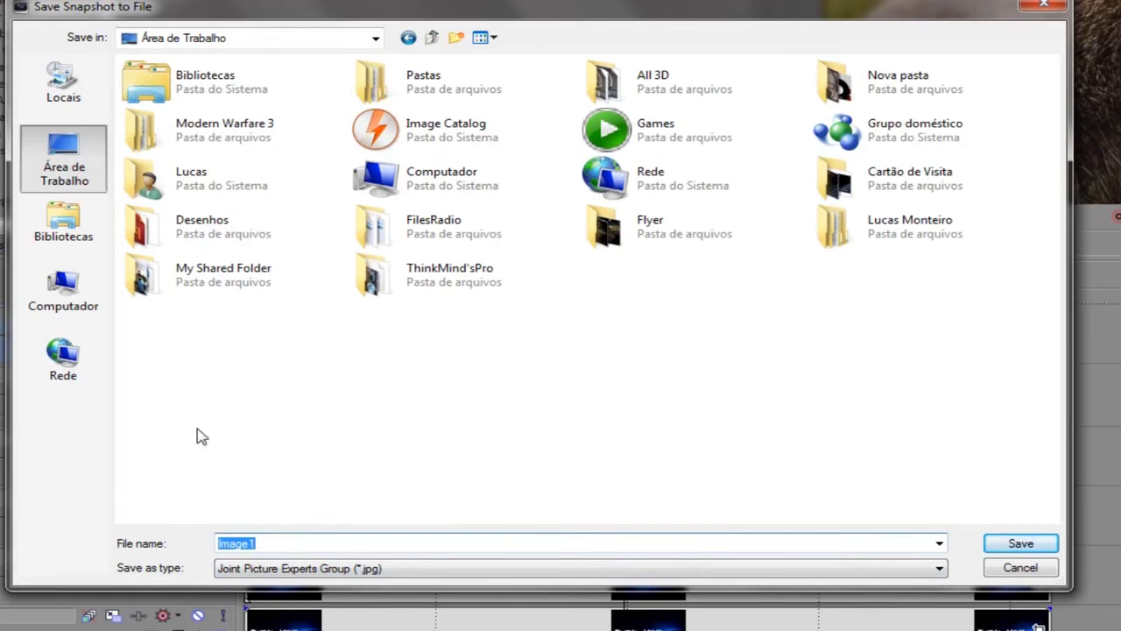
{"action": "type", "text": "C"}
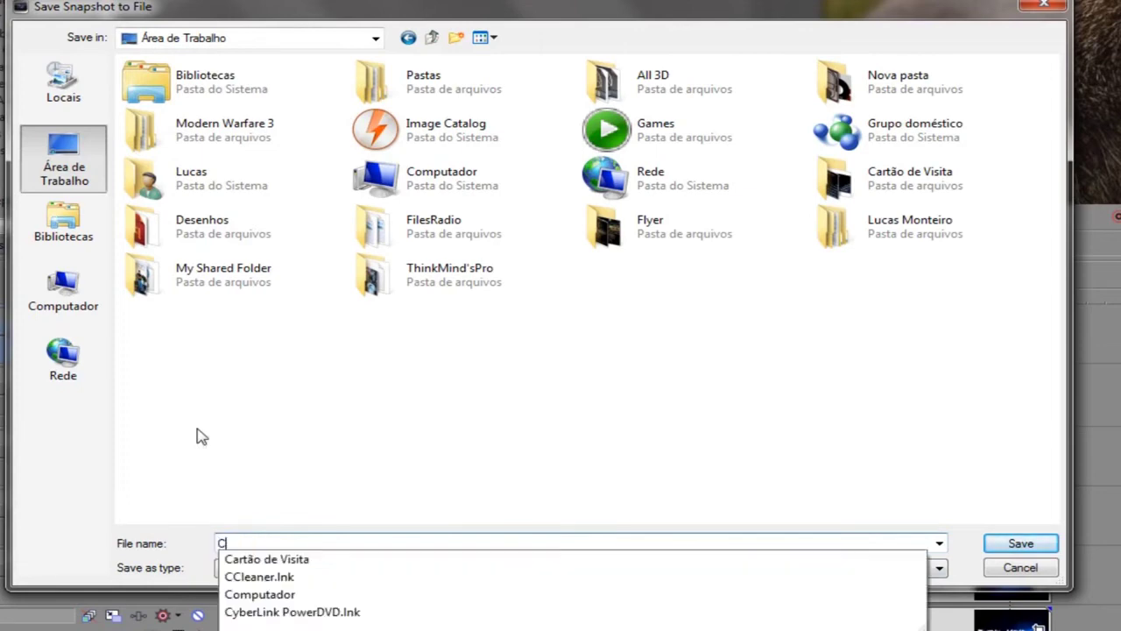
{"action": "type", "text": "apivara Loka!"}
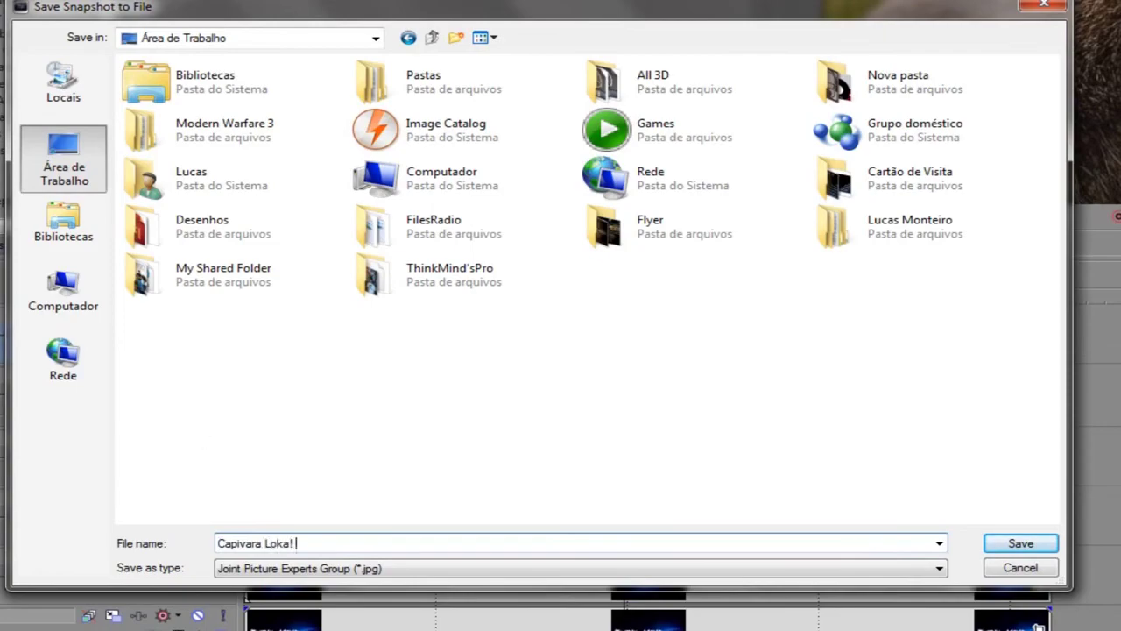
{"action": "type", "text": "oO"}
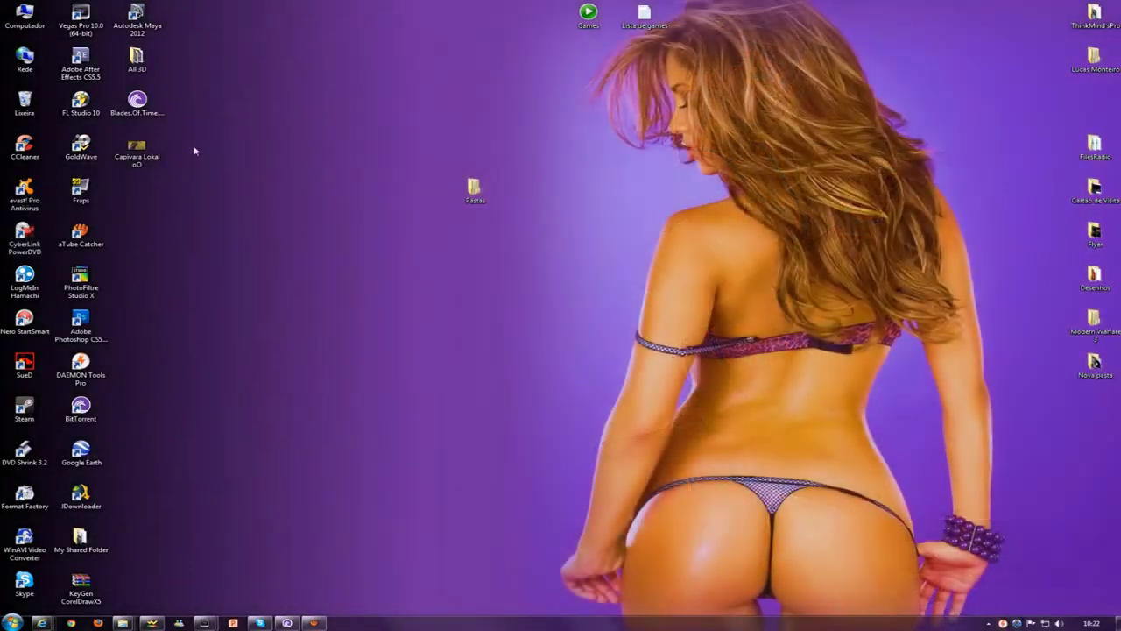
{"action": "left_click", "coordinate": [137, 151]}
{"action": "key", "text": "Return"}
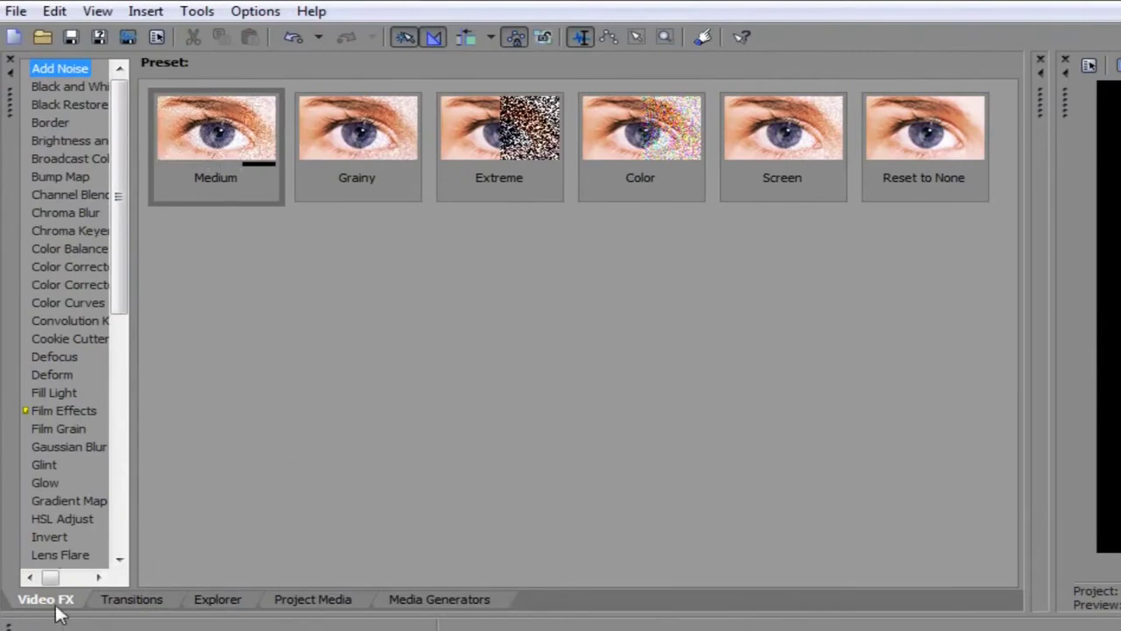
- Look through the available transitions, the file explorer and the project media
{"action": "left_click", "coordinate": [145, 603]}
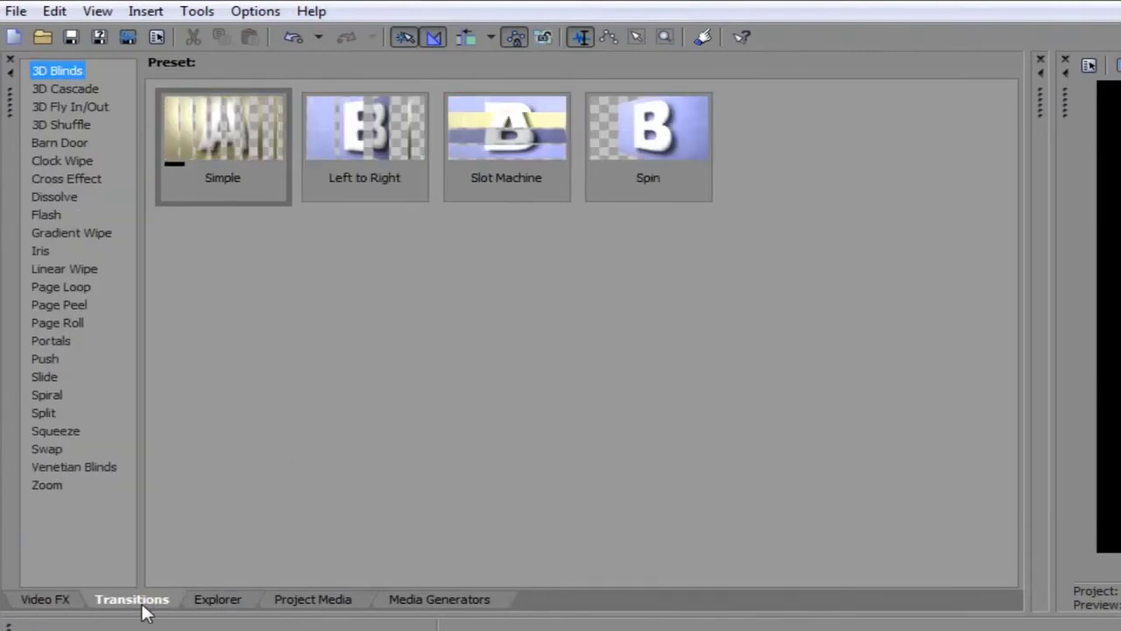
{"action": "left_click", "coordinate": [213, 606]}
{"action": "left_click", "coordinate": [309, 603]}
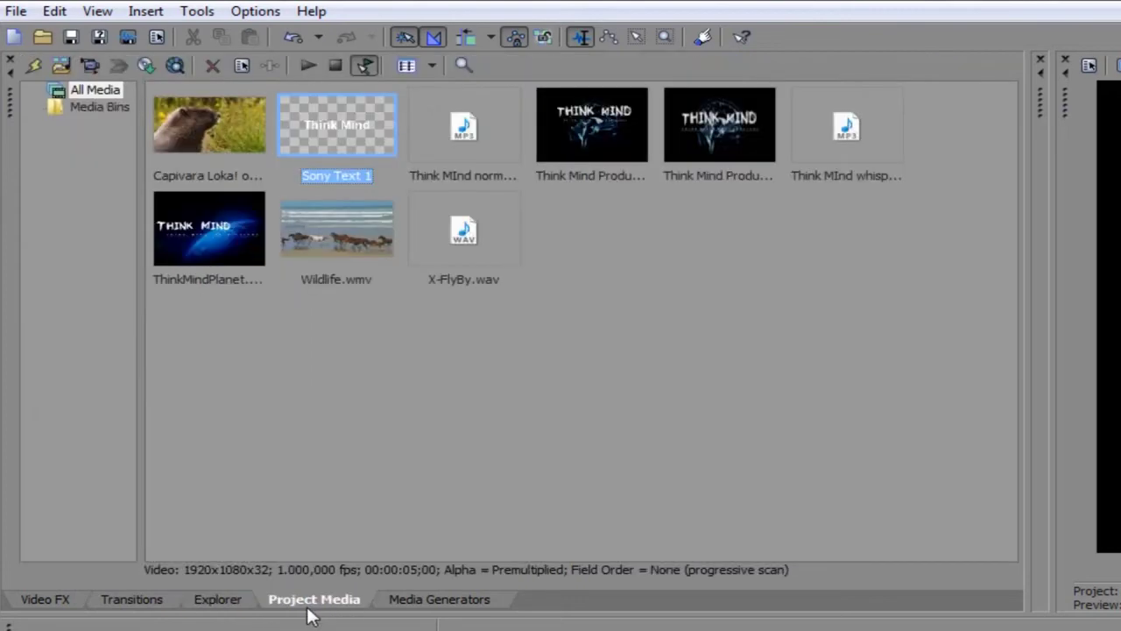
- Look through the media generators, the video effects and the 3D Fly In/Out, 3D Shuffle, Barn Door and Clock Wipe transition presets
{"action": "left_click", "coordinate": [436, 601]}
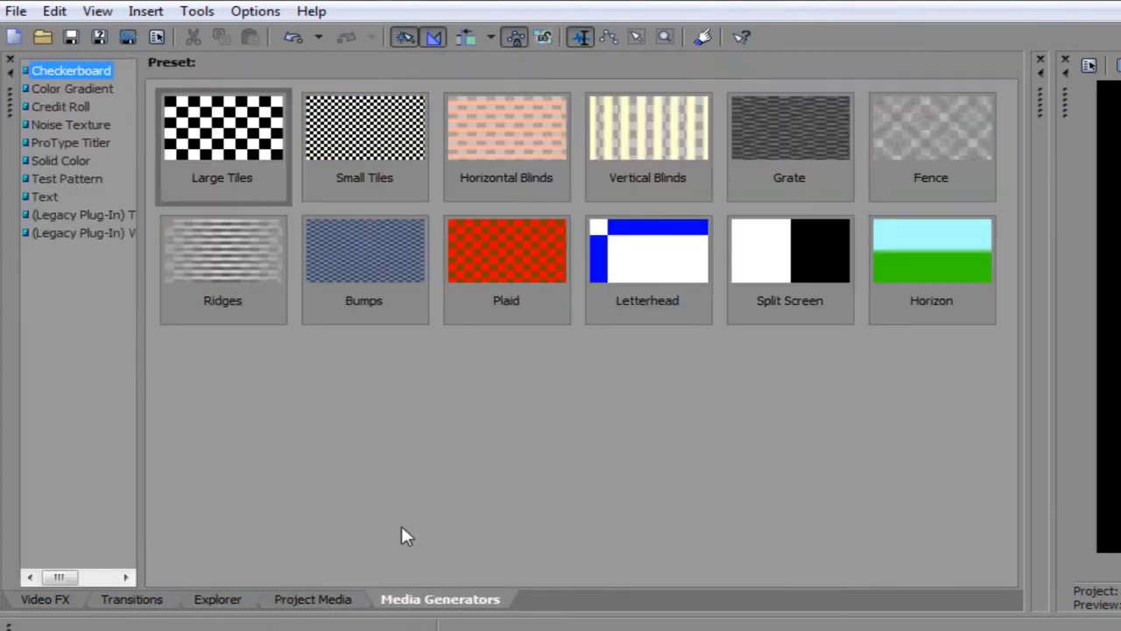
{"action": "left_click", "coordinate": [45, 602]}
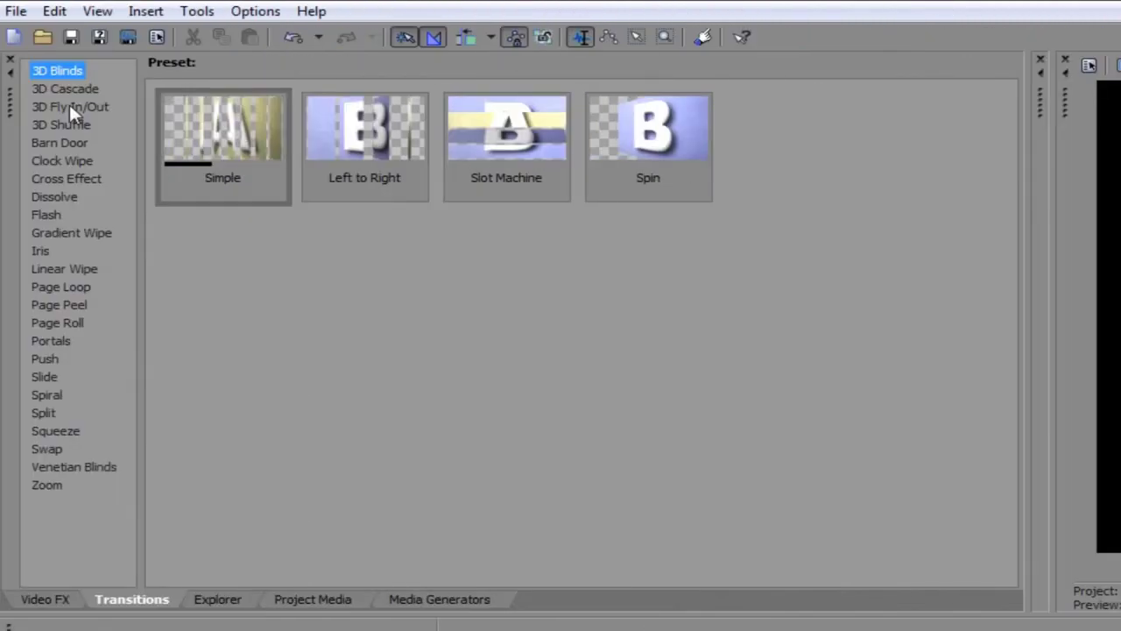
{"action": "left_click", "coordinate": [67, 106]}
{"action": "left_click", "coordinate": [67, 123]}
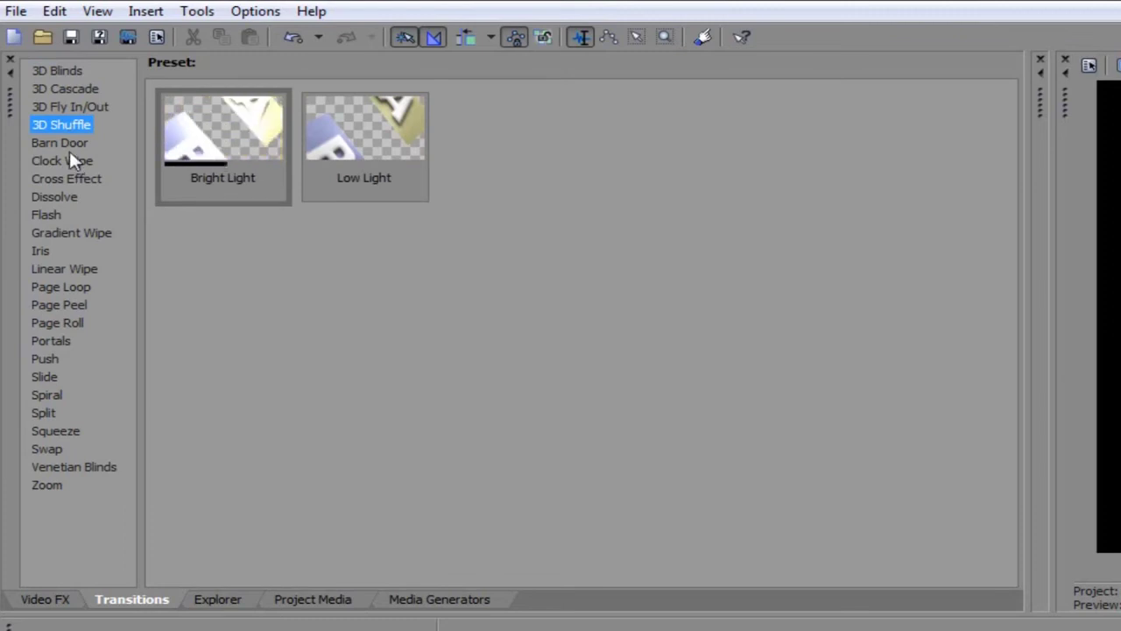
{"action": "left_click", "coordinate": [70, 145]}
{"action": "left_click", "coordinate": [73, 158]}
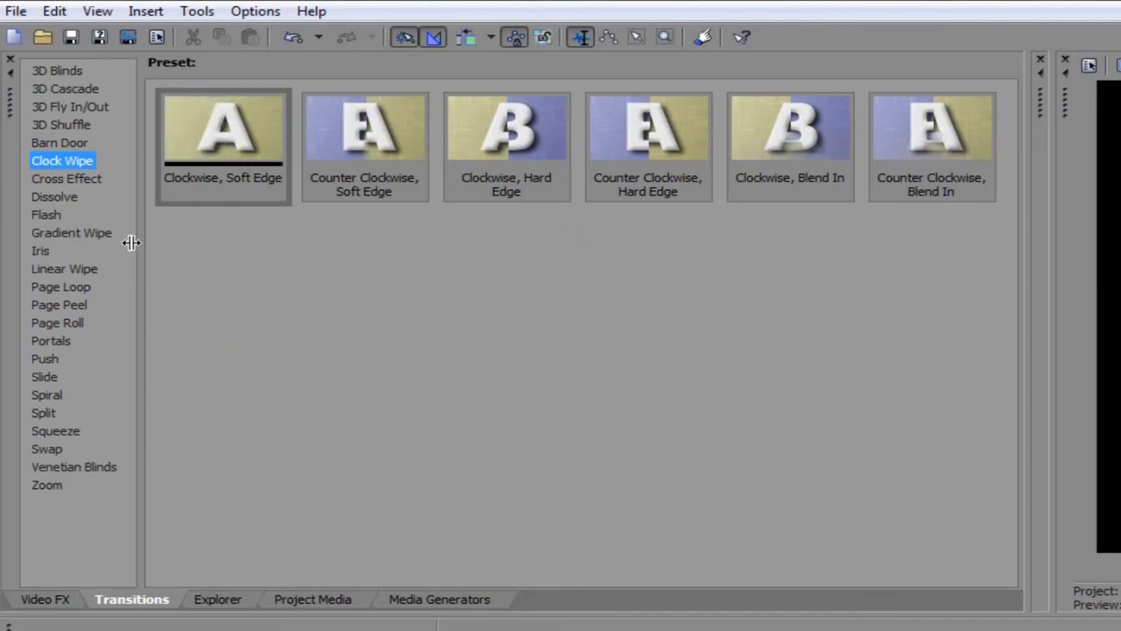
- Review the file explorer and project media, preview the Think Mind text clip, inspect the text and Capivara Loka! items, and show the media generators again
{"action": "left_click", "coordinate": [220, 601]}
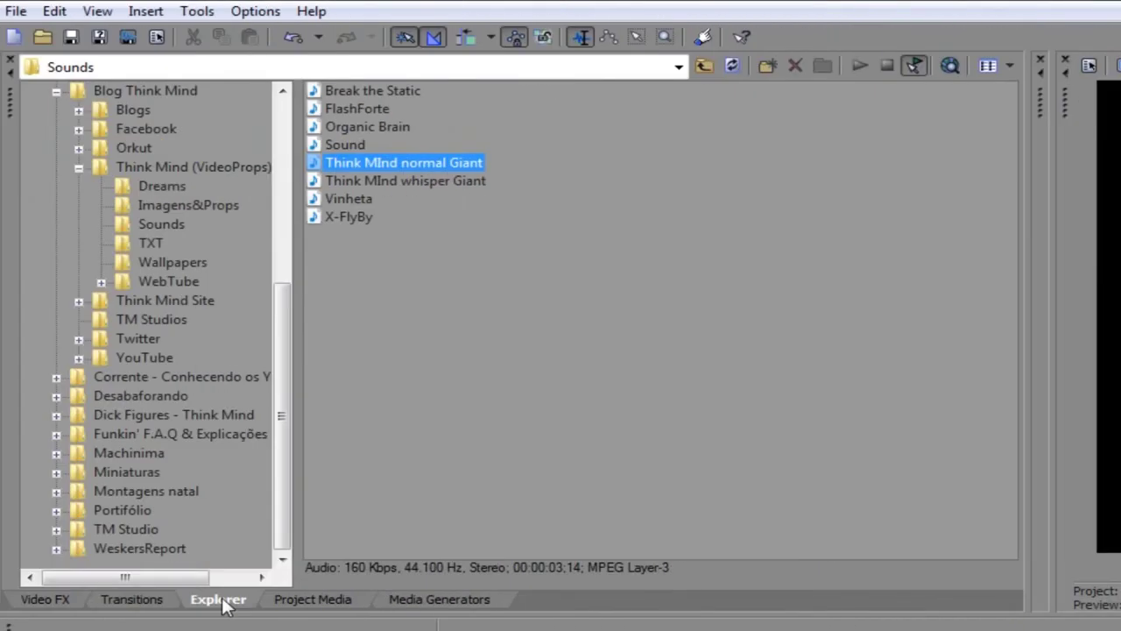
{"action": "left_click", "coordinate": [311, 601]}
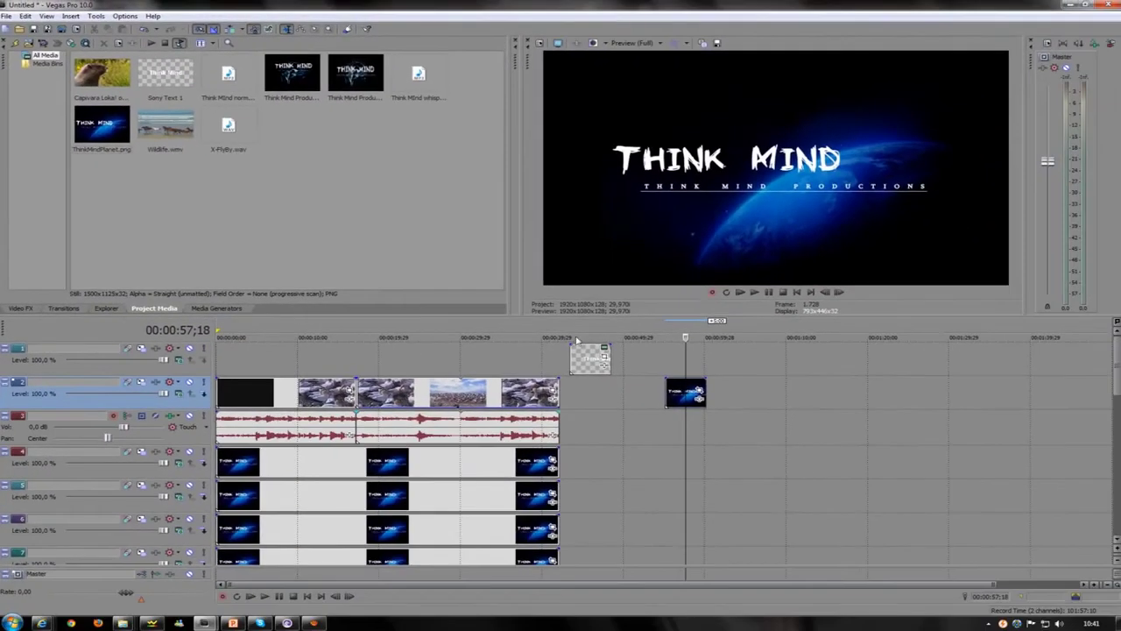
{"action": "left_click", "coordinate": [587, 363]}
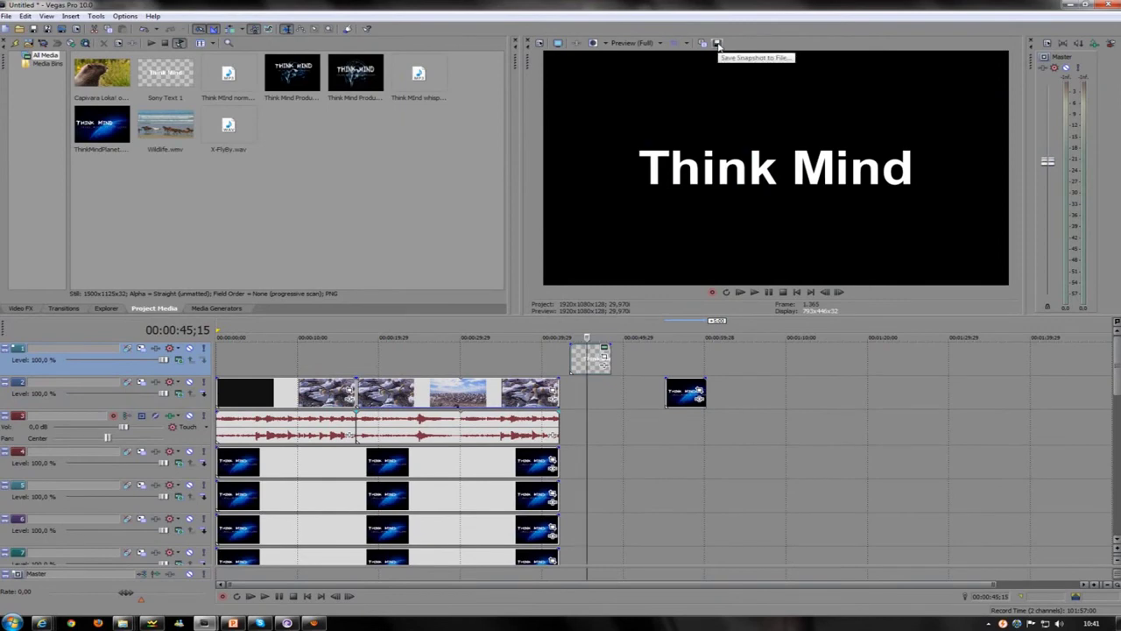
{"action": "left_click", "coordinate": [173, 100]}
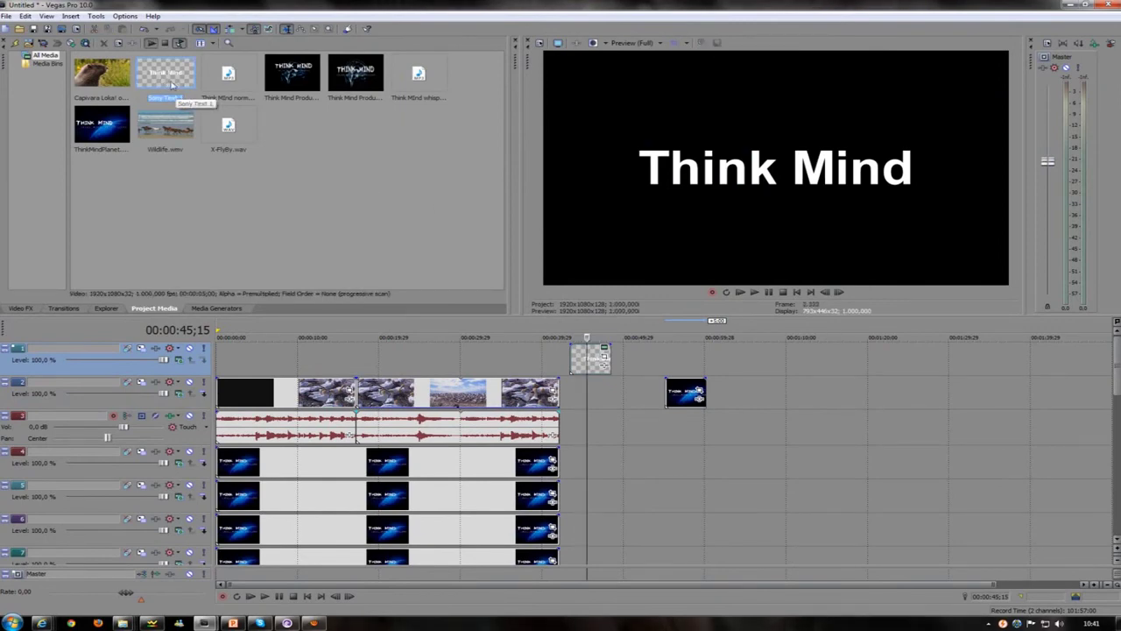
{"action": "left_click", "coordinate": [99, 81]}
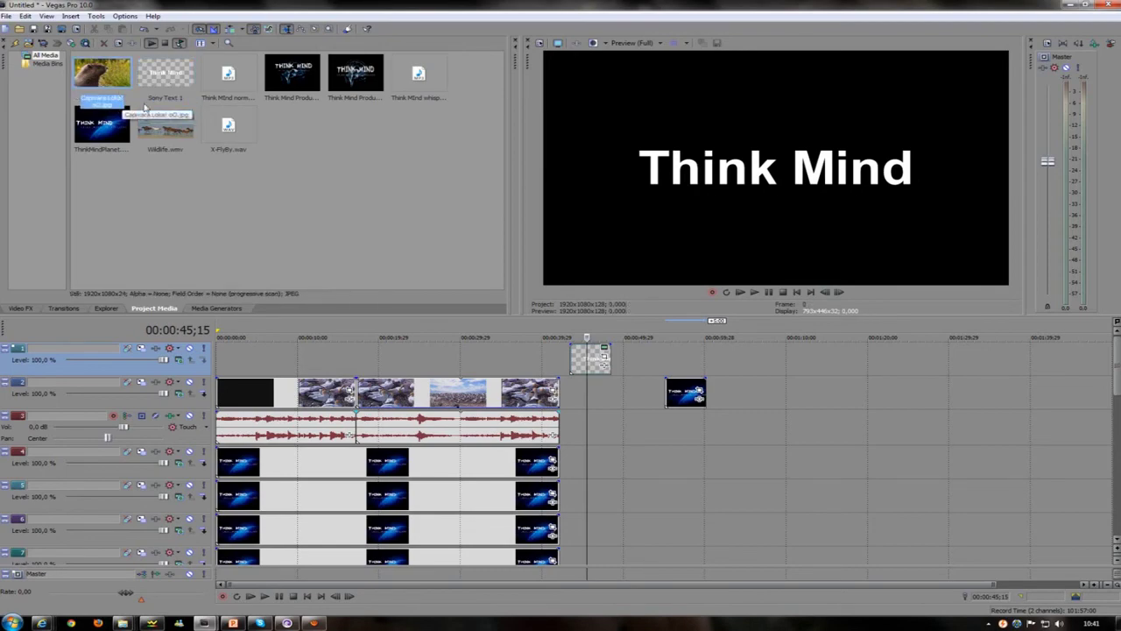
{"action": "left_click", "coordinate": [219, 309]}
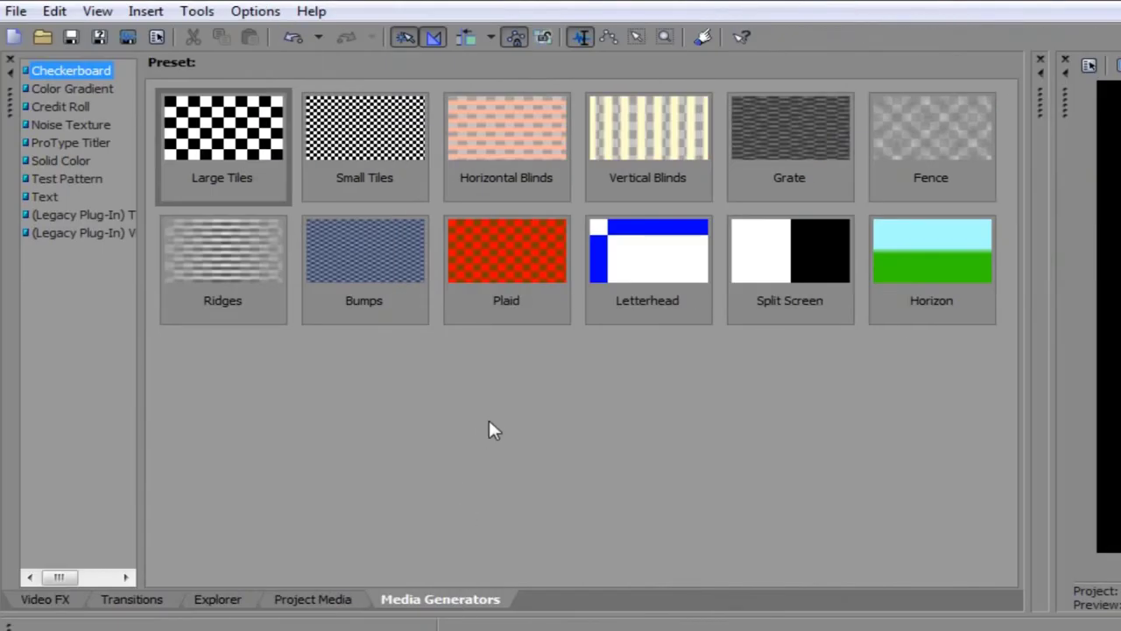